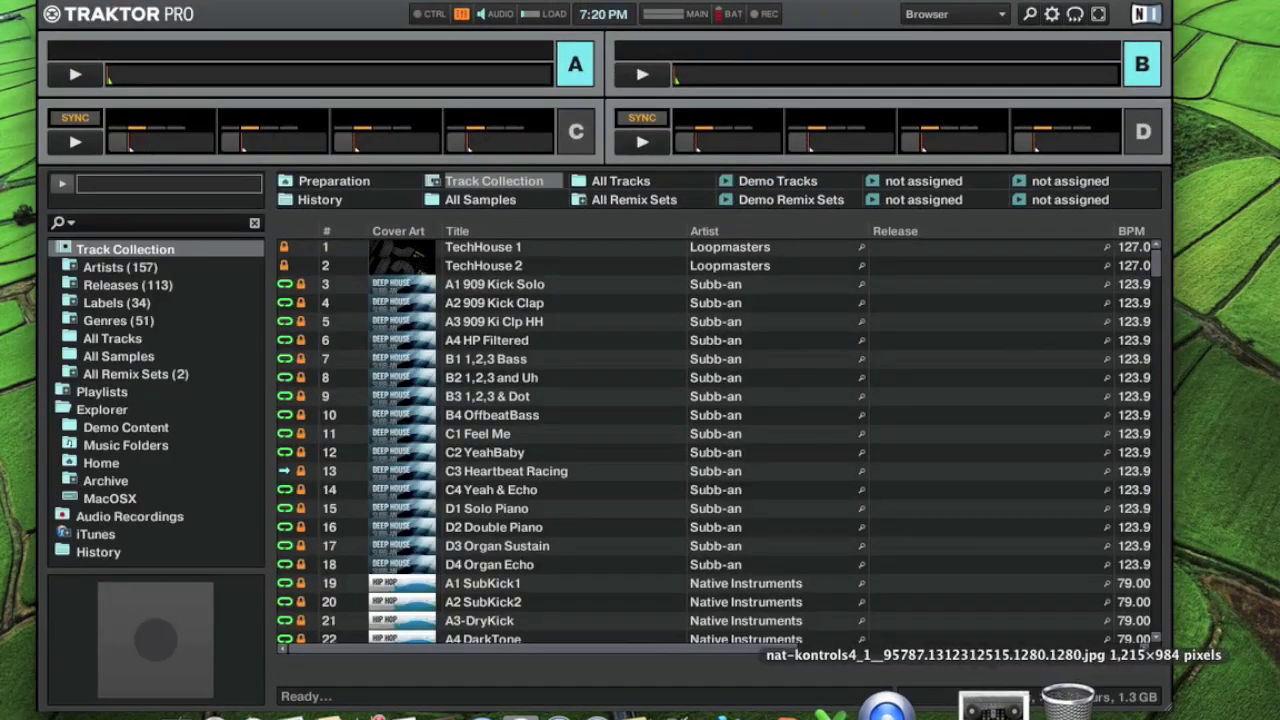
- Restore the minimized Safari window showing the Traktor Kontrol S4 product photo
{"action": "left_click", "coordinate": [993, 705]}
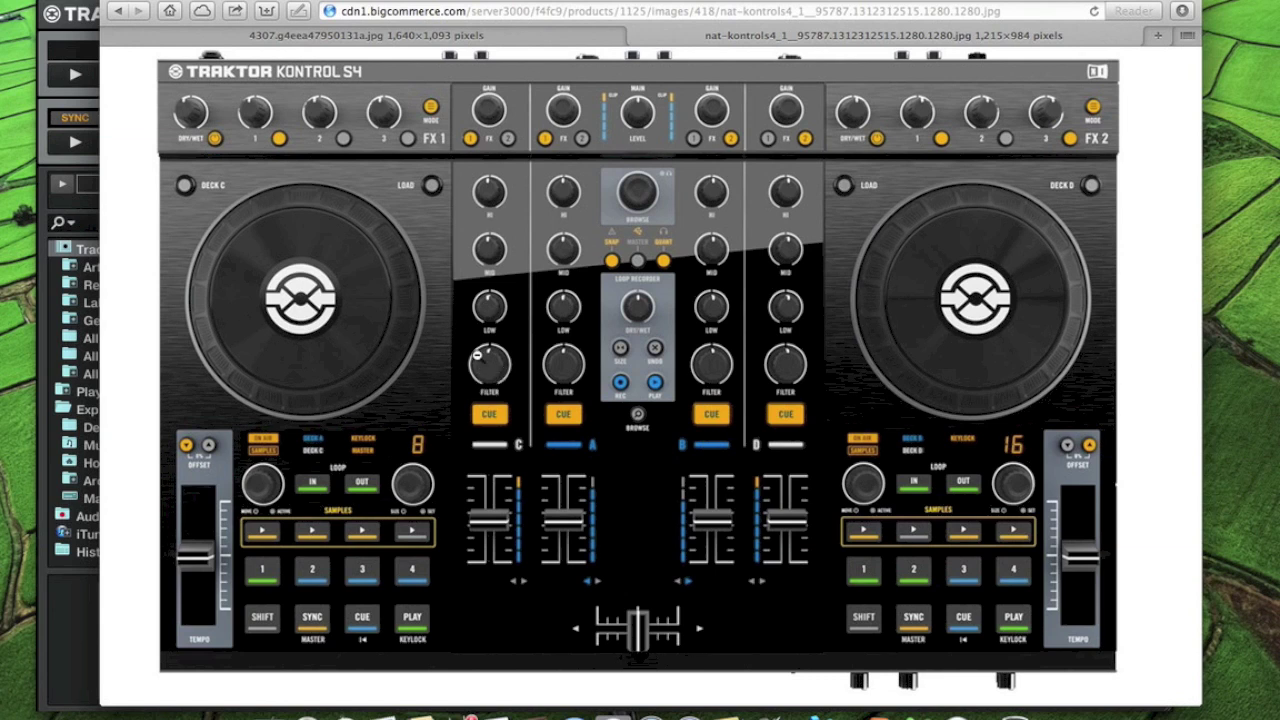
- Flip between the Kontrol S2 and S4 picture tabs, then close the S4 tab
{"action": "left_click", "coordinate": [562, 32]}
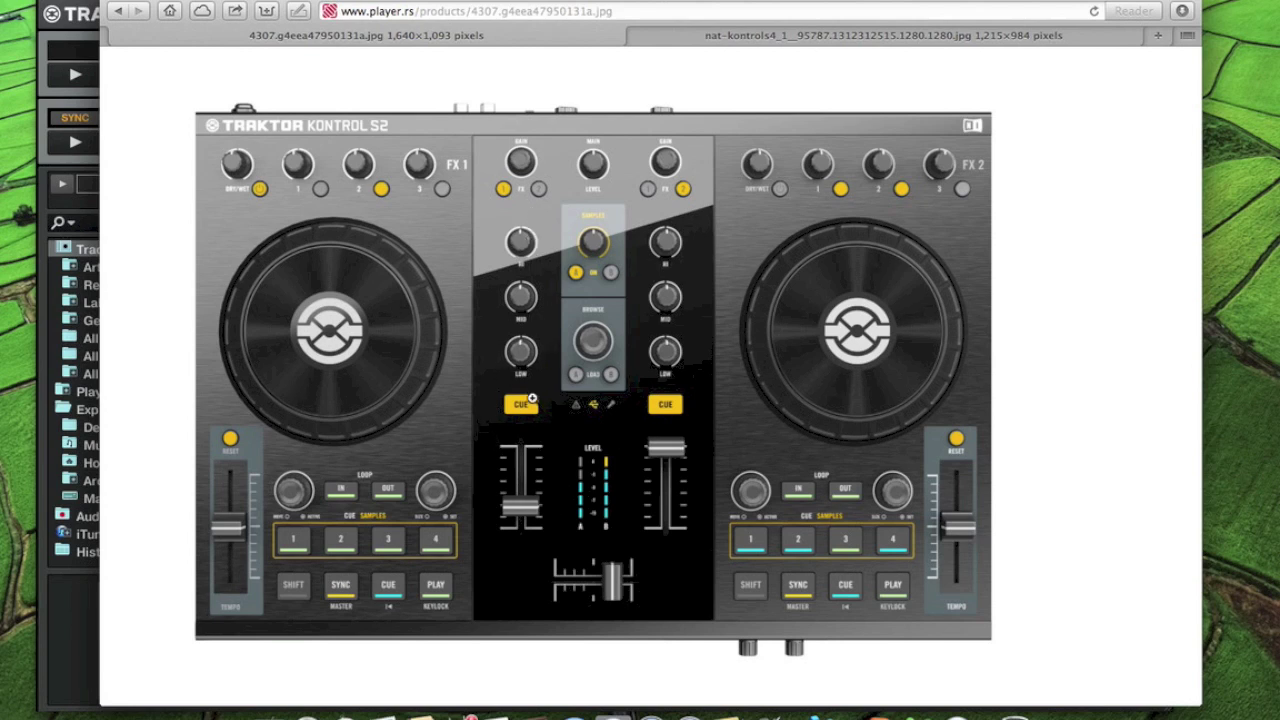
{"action": "left_click", "coordinate": [703, 40]}
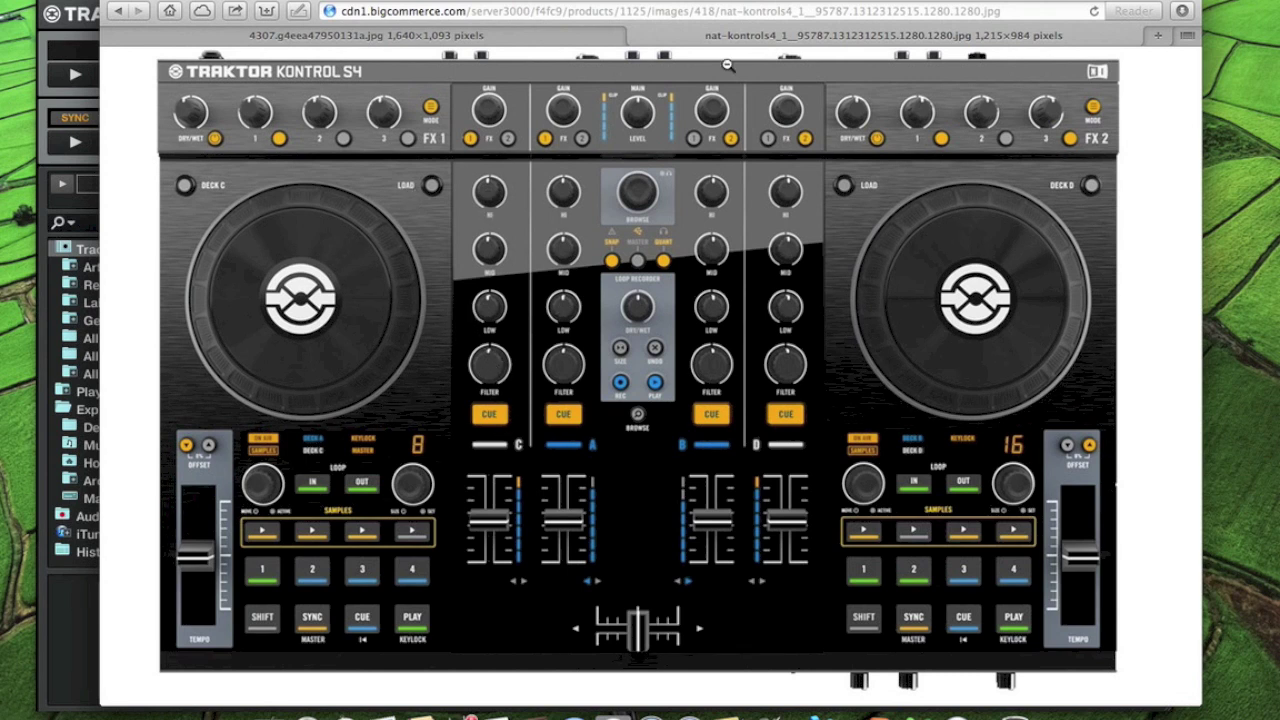
{"action": "left_click", "coordinate": [636, 37]}
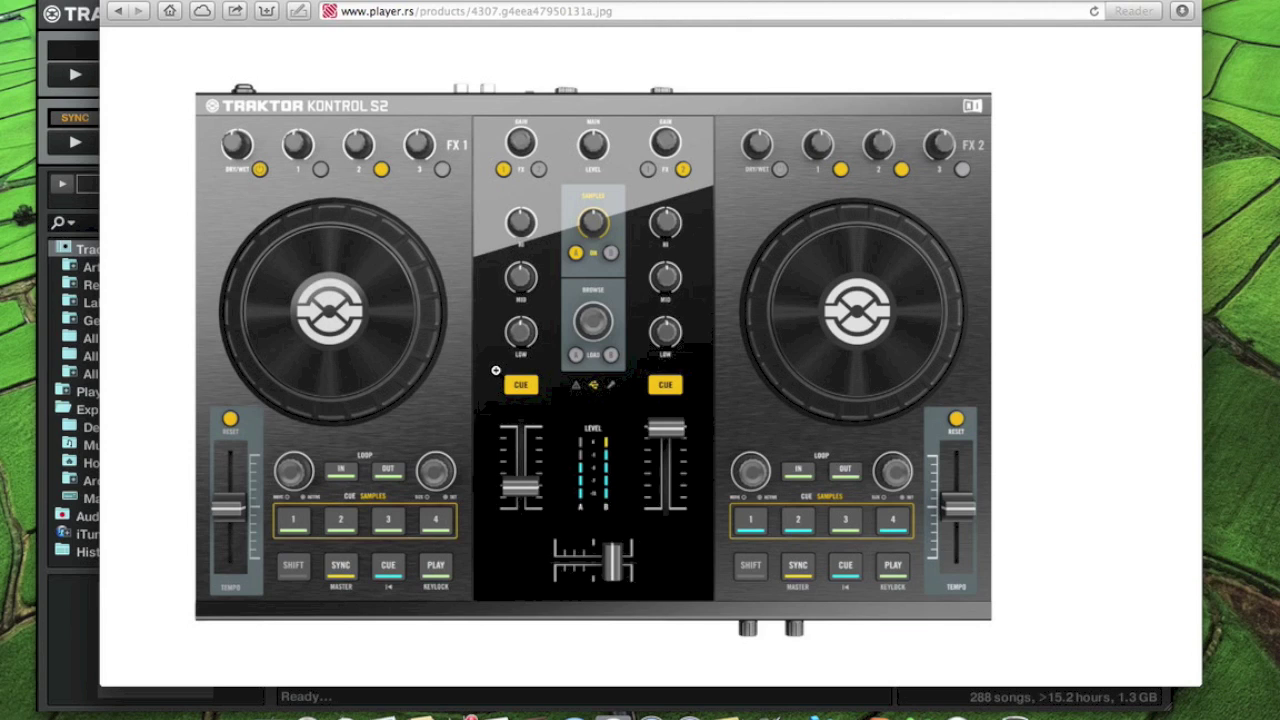
- Zoom the Kontrol S2 photo to full size and scroll across its FX knob sections
{"action": "left_click", "coordinate": [476, 219]}
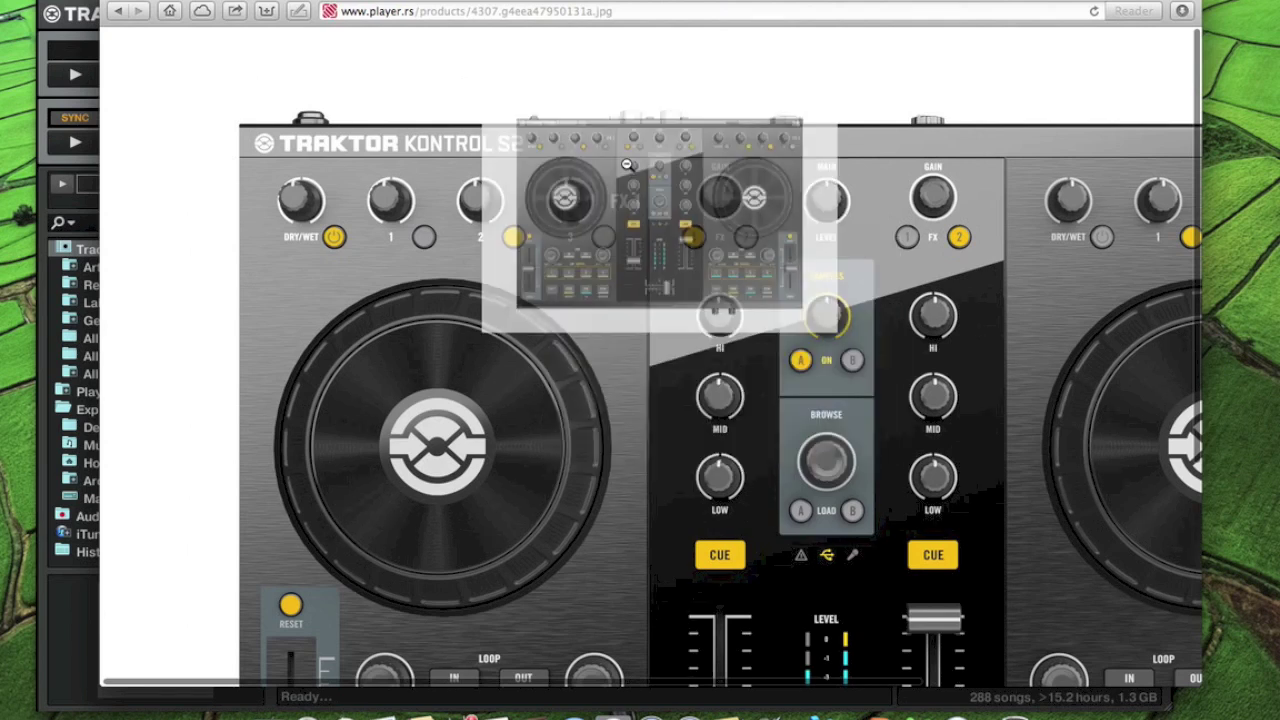
{"action": "scroll", "coordinate": [356, 554], "scroll_direction": "down", "scroll_amount": 4}
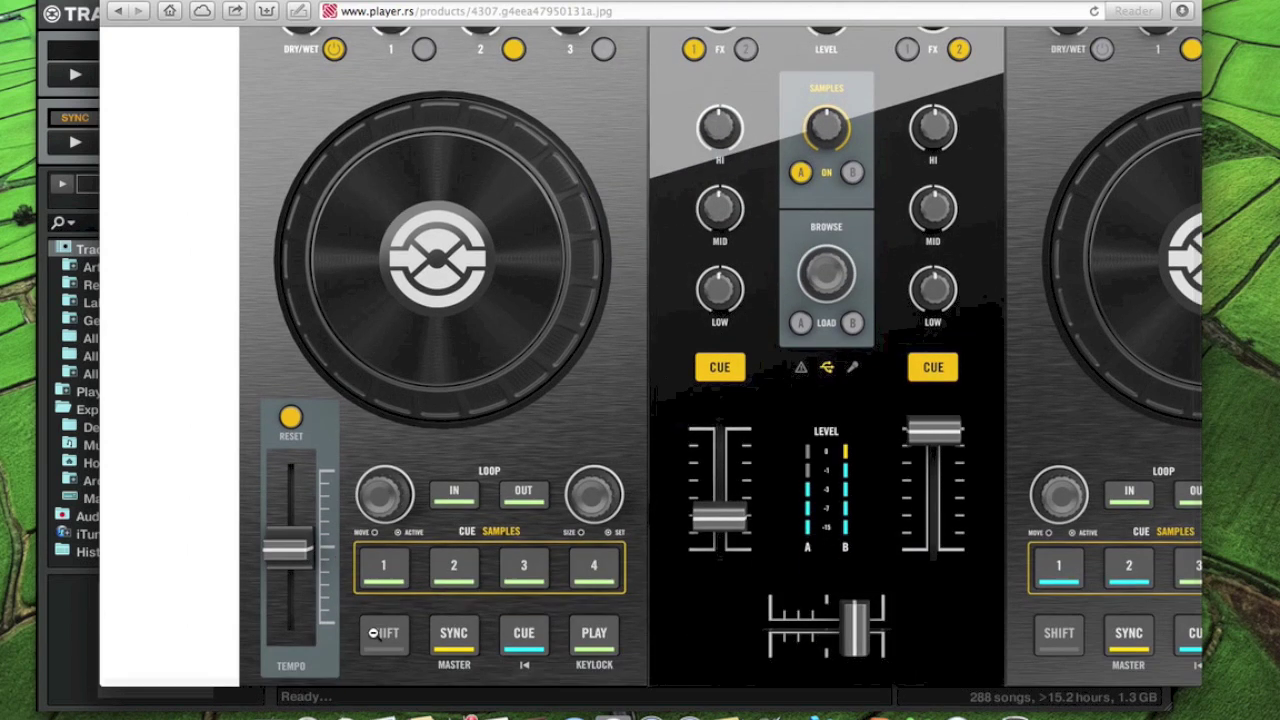
{"action": "scroll", "coordinate": [643, 177], "scroll_direction": "up", "scroll_amount": 4}
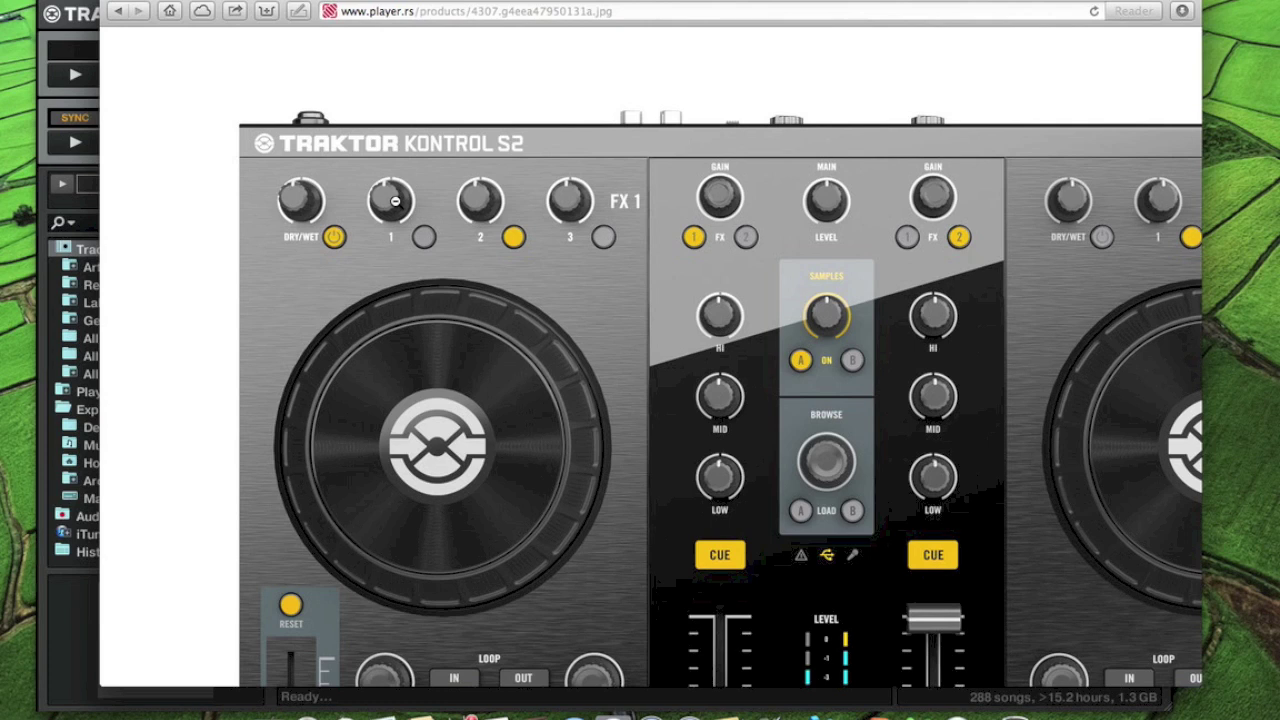
{"action": "scroll", "coordinate": [589, 226], "scroll_direction": "right", "scroll_amount": 4}
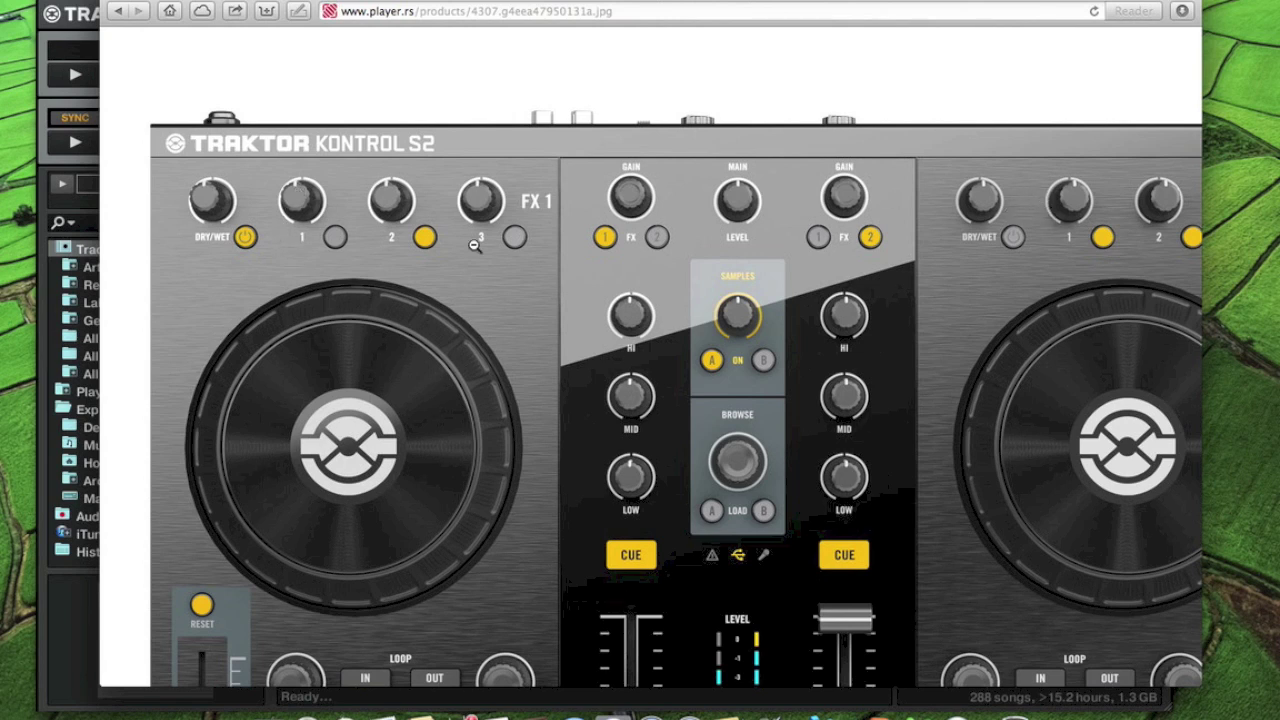
{"action": "scroll", "coordinate": [1005, 197], "scroll_direction": "right", "scroll_amount": 3}
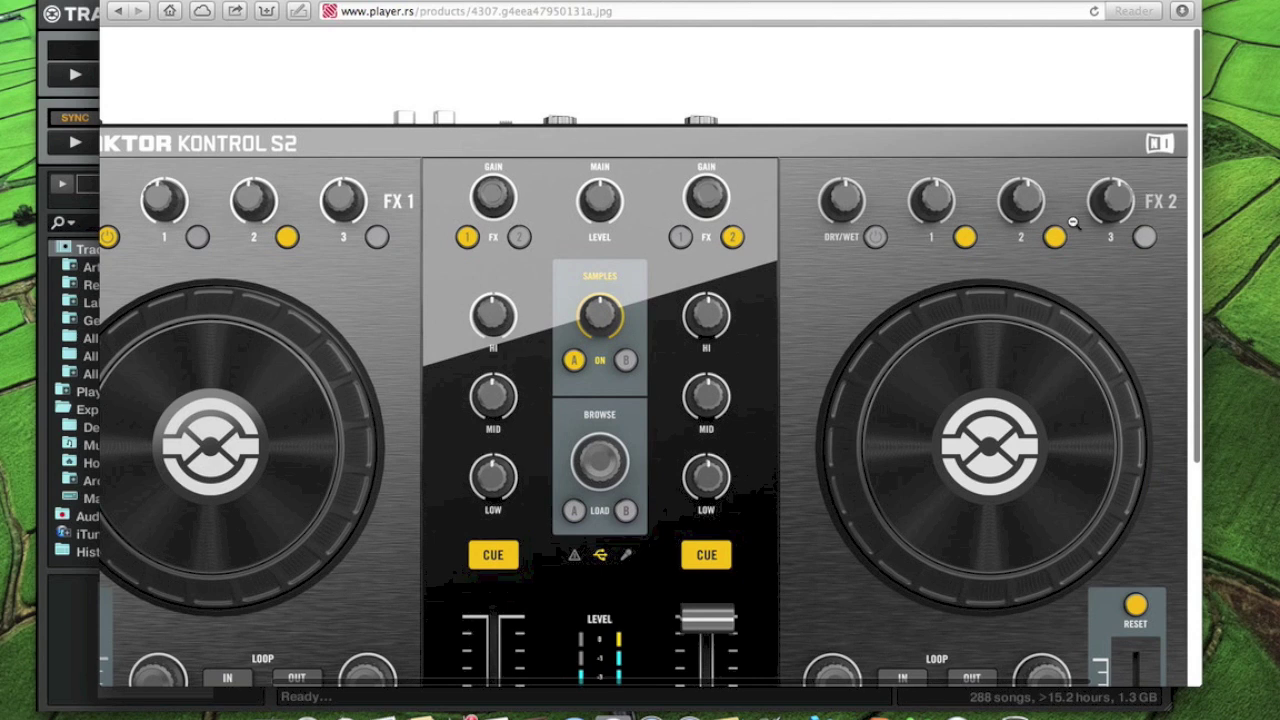
{"action": "scroll", "coordinate": [672, 275], "scroll_direction": "left", "scroll_amount": 5}
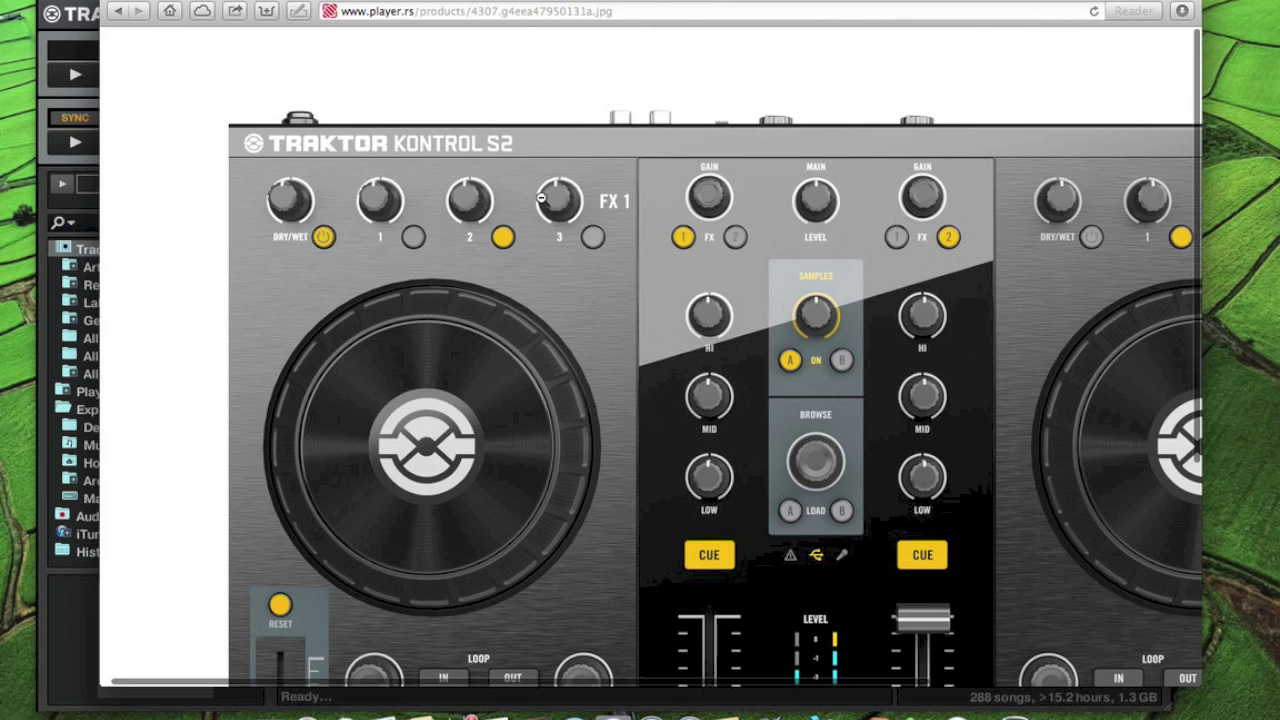
- Toggle the S2 photo between fit-to-window and full size, then scroll sideways through the FX areas
{"action": "left_click", "coordinate": [572, 195]}
{"action": "left_click", "coordinate": [162, 203]}
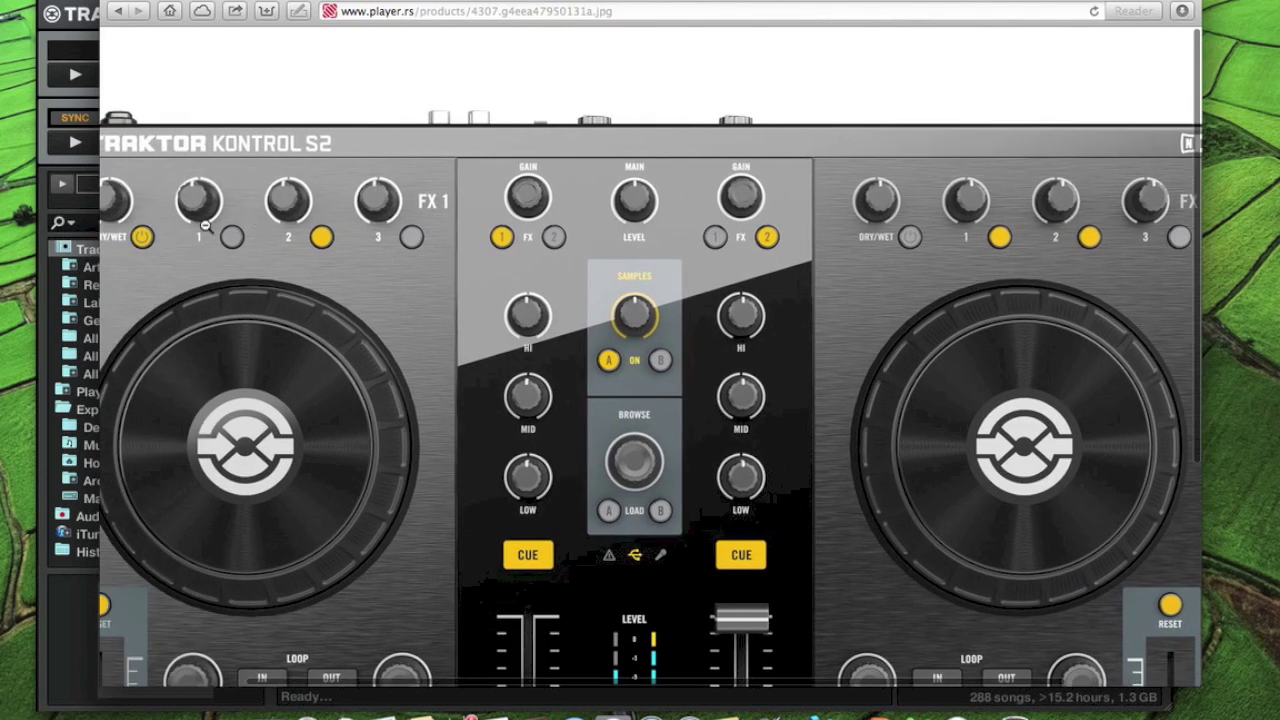
{"action": "left_click", "coordinate": [460, 260]}
{"action": "left_click", "coordinate": [612, 242]}
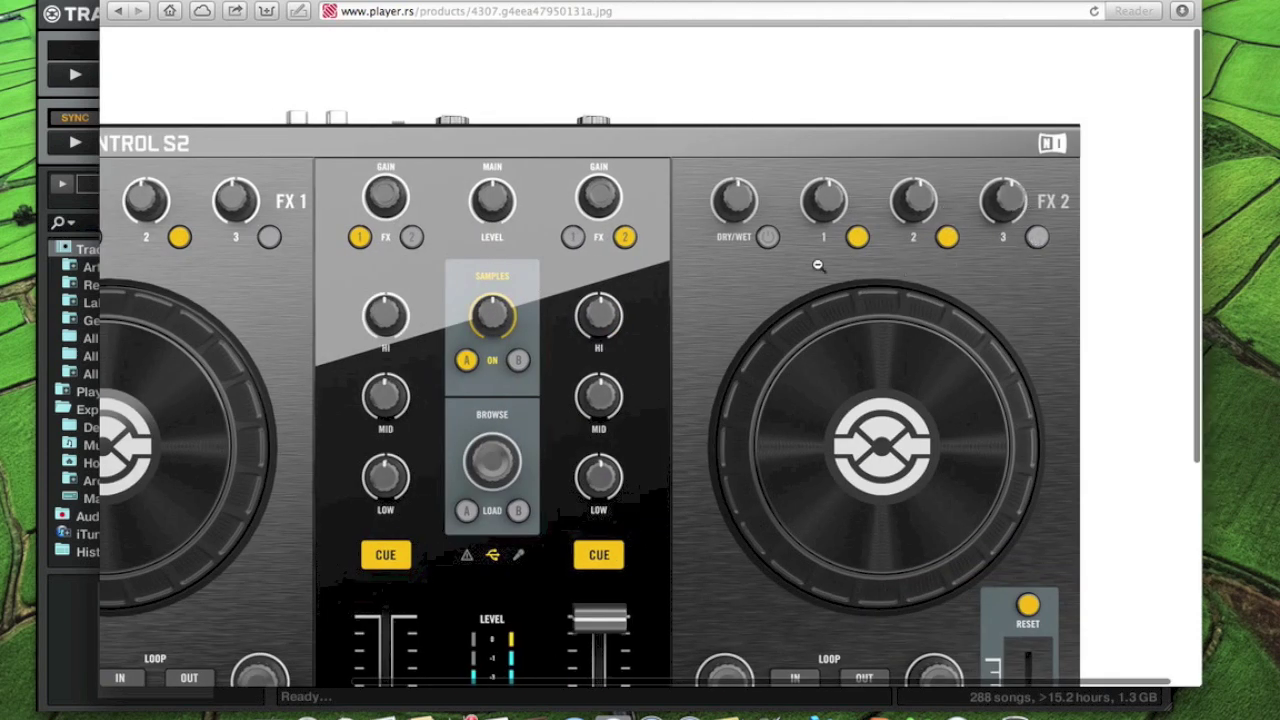
{"action": "scroll", "coordinate": [820, 265], "scroll_direction": "left", "scroll_amount": 5}
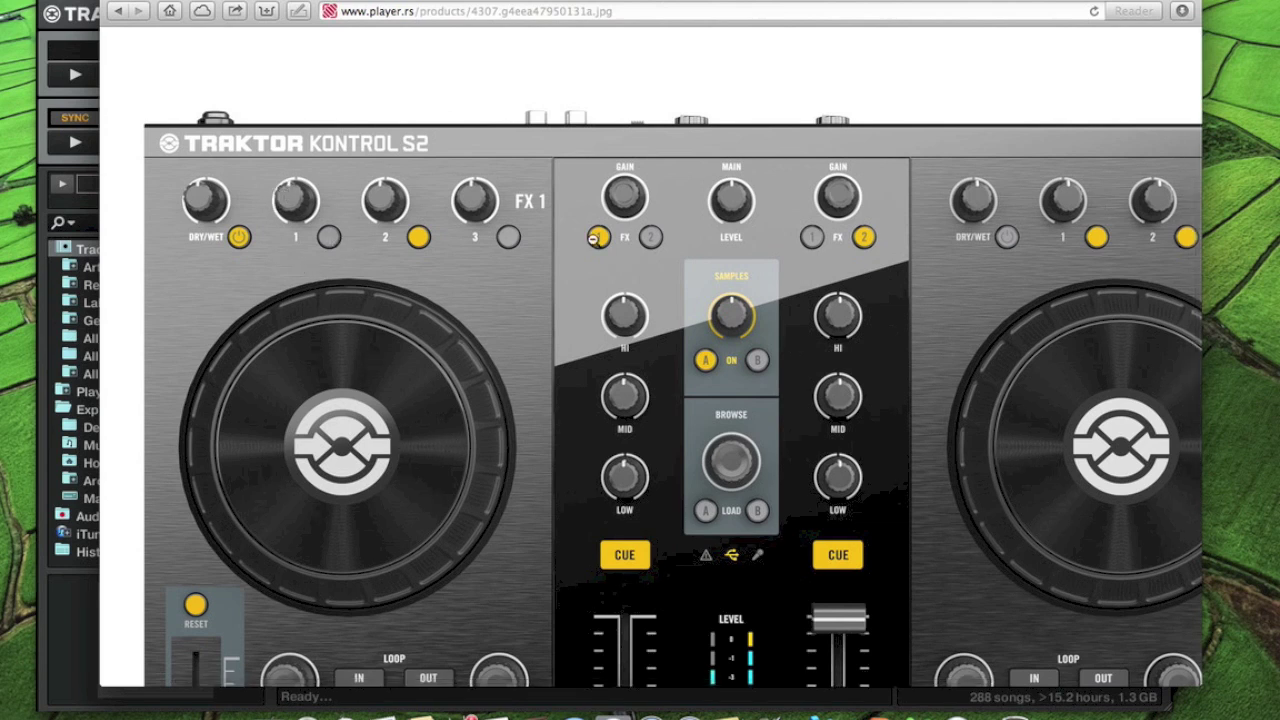
{"action": "scroll", "coordinate": [1076, 361], "scroll_direction": "right", "scroll_amount": 1}
{"action": "scroll", "coordinate": [1076, 361], "scroll_direction": "right", "scroll_amount": 2}
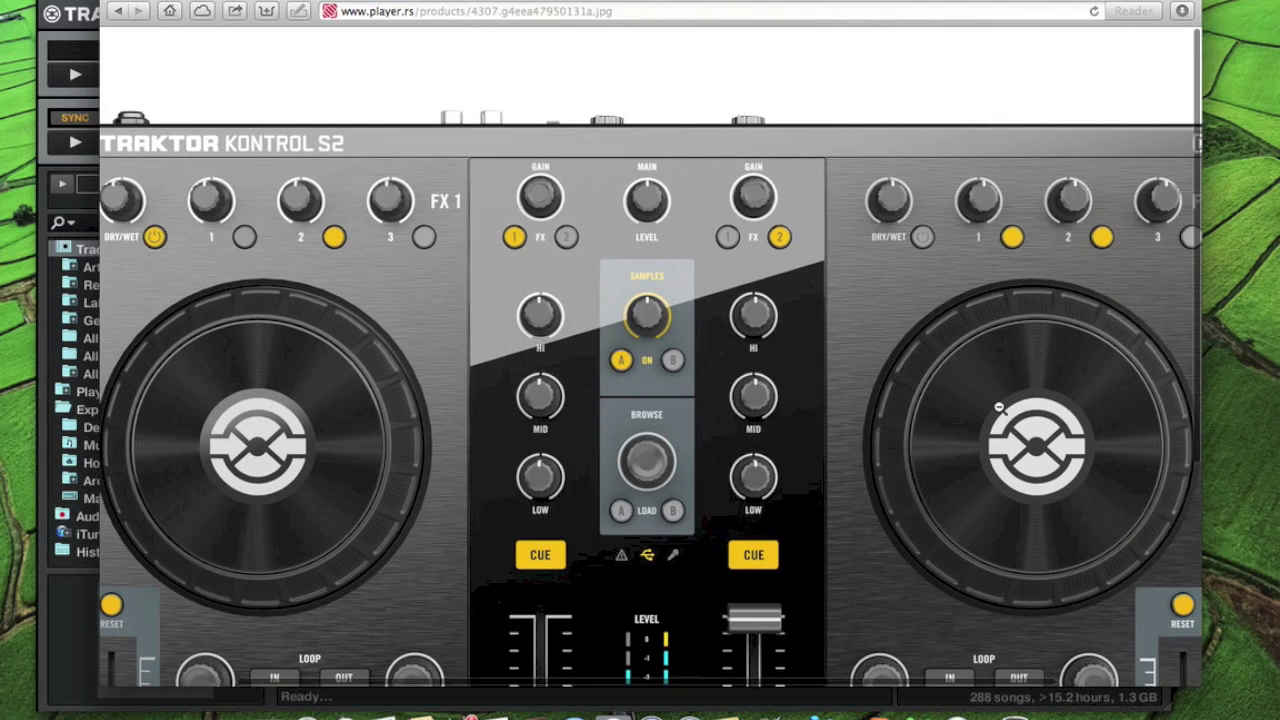
{"action": "scroll", "coordinate": [980, 204], "scroll_direction": "right", "scroll_amount": 4}
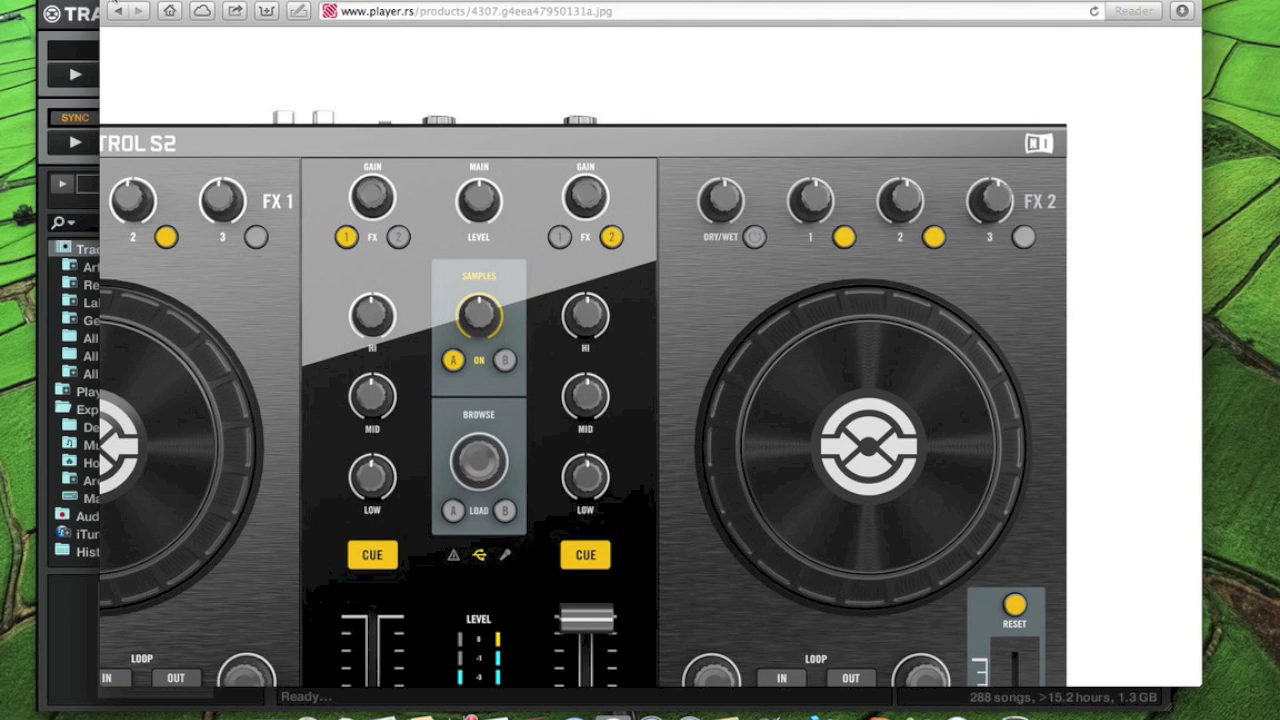
- Hide Safari and set Traktor's layout selector to Mixer
{"action": "key", "text": "super+h"}
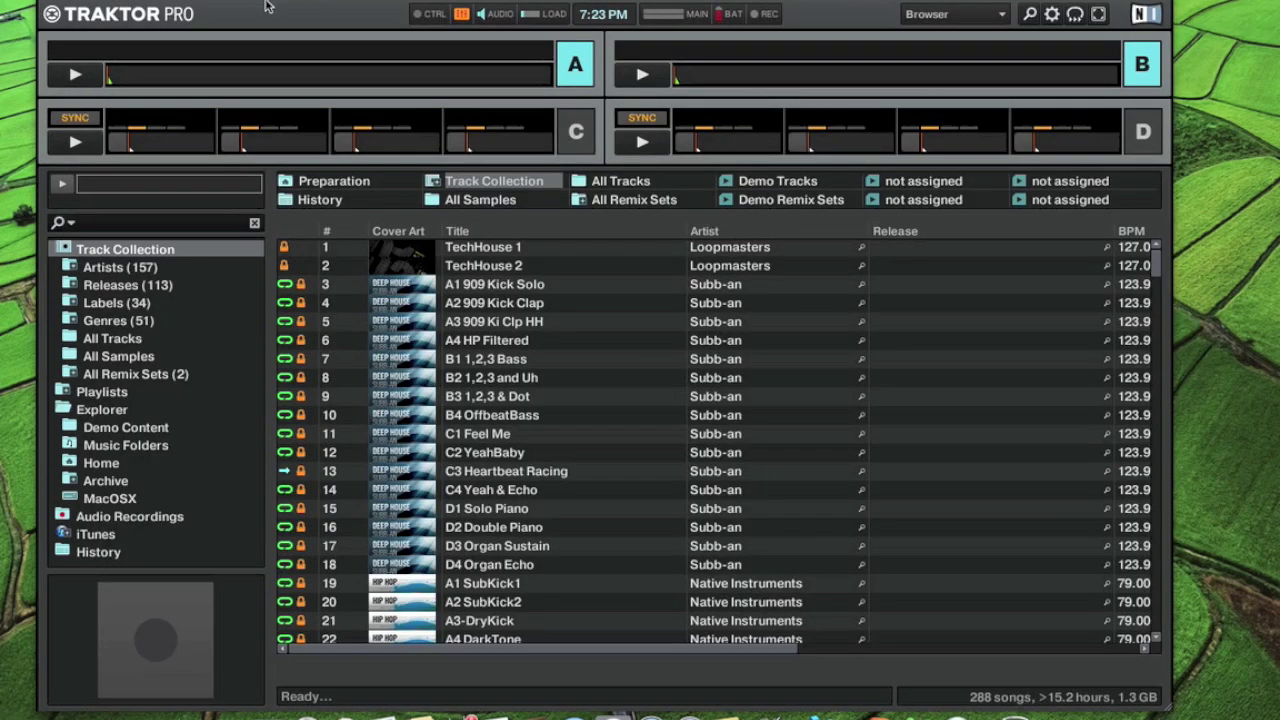
{"action": "left_click", "coordinate": [982, 19]}
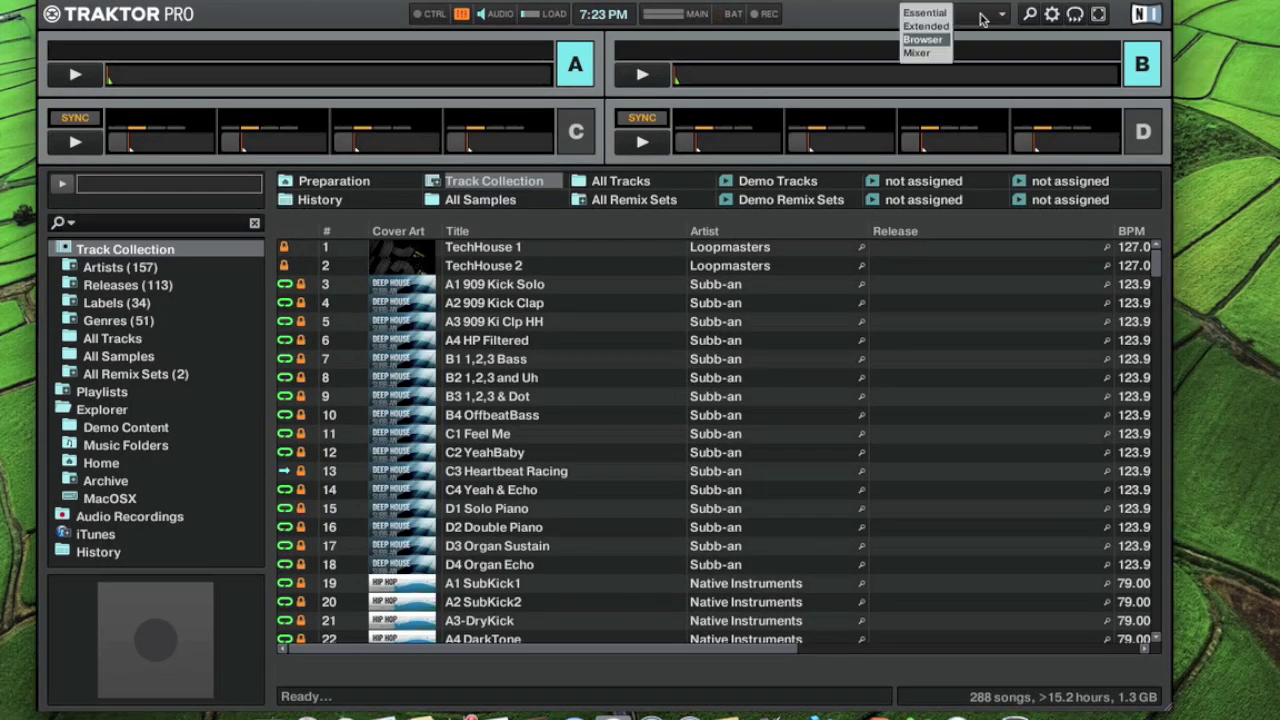
{"action": "left_click", "coordinate": [935, 54]}
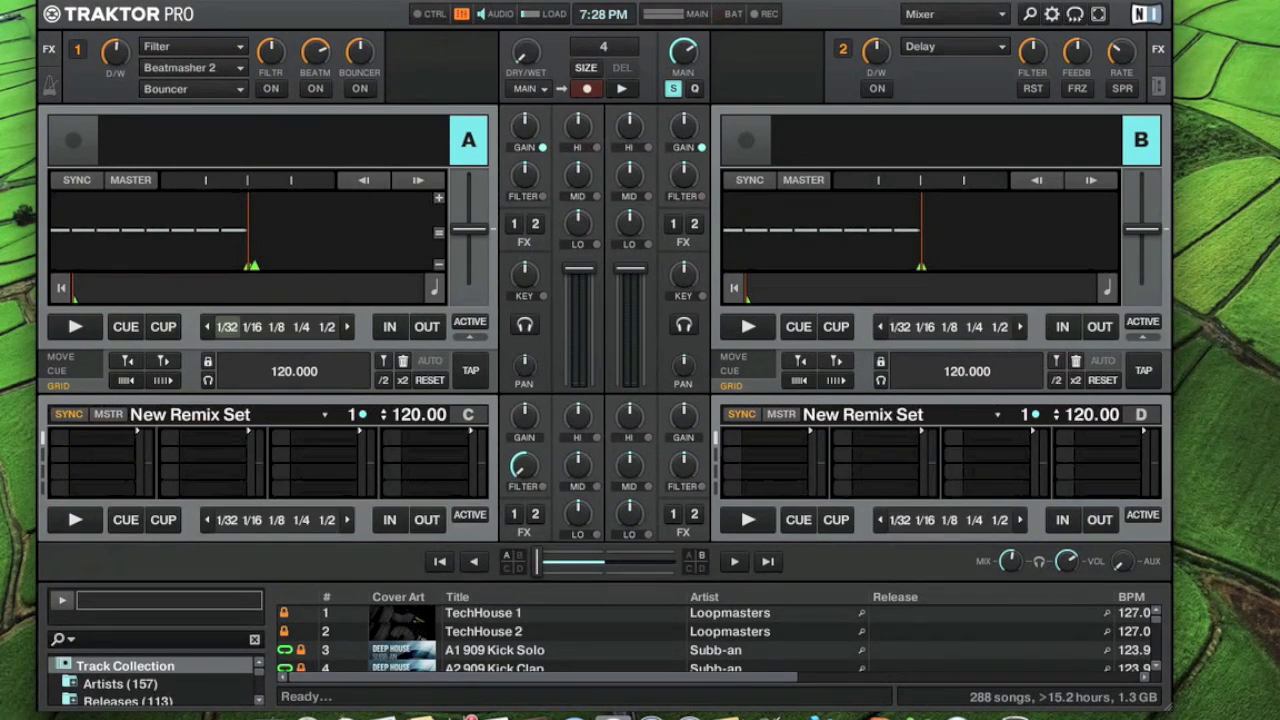
- Open Traktor Preferences on Controller Manager and move the window further left
{"action": "left_click", "coordinate": [95, 4]}
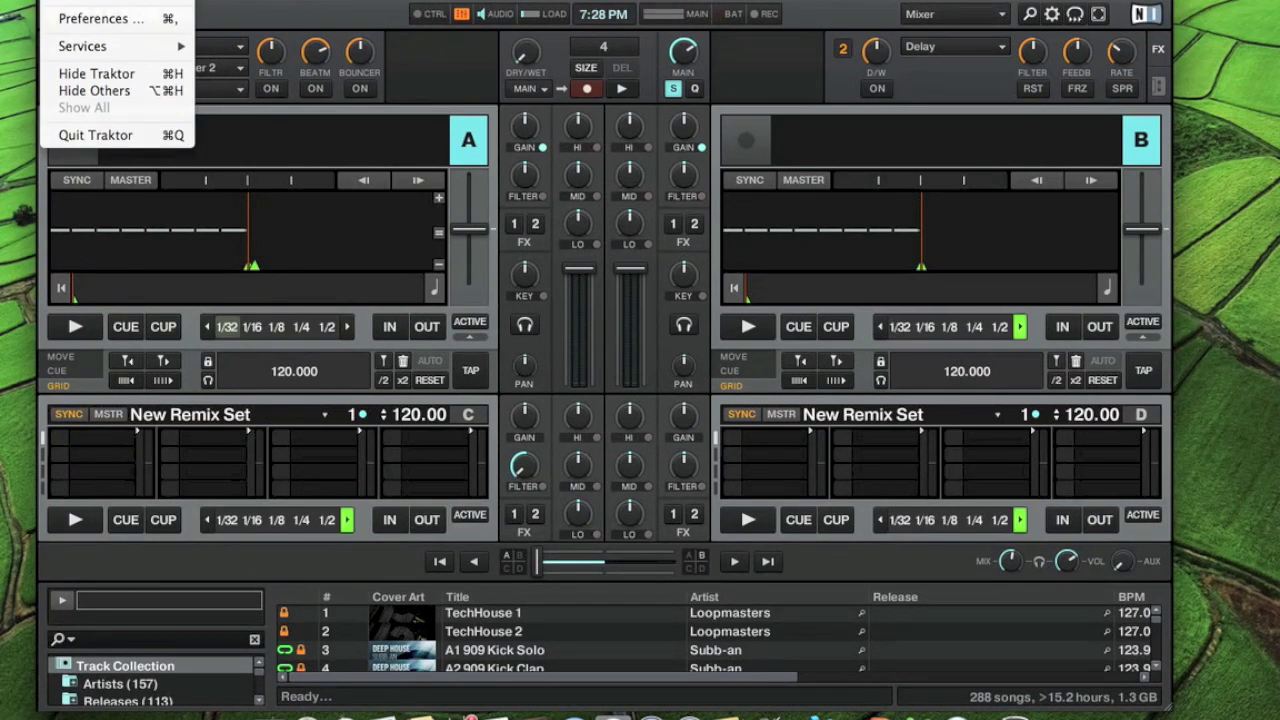
{"action": "left_click", "coordinate": [107, 24]}
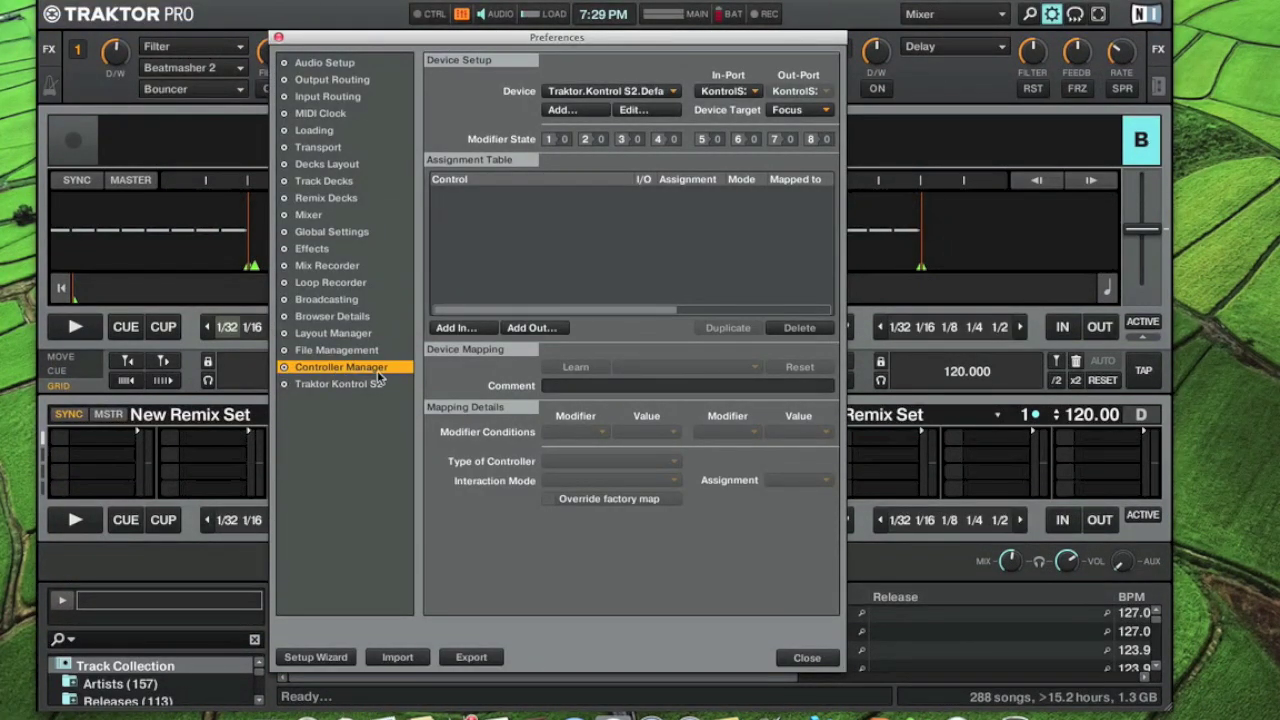
{"action": "left_click_drag", "start_coordinate": [591, 41], "coordinate": [461, 41]}
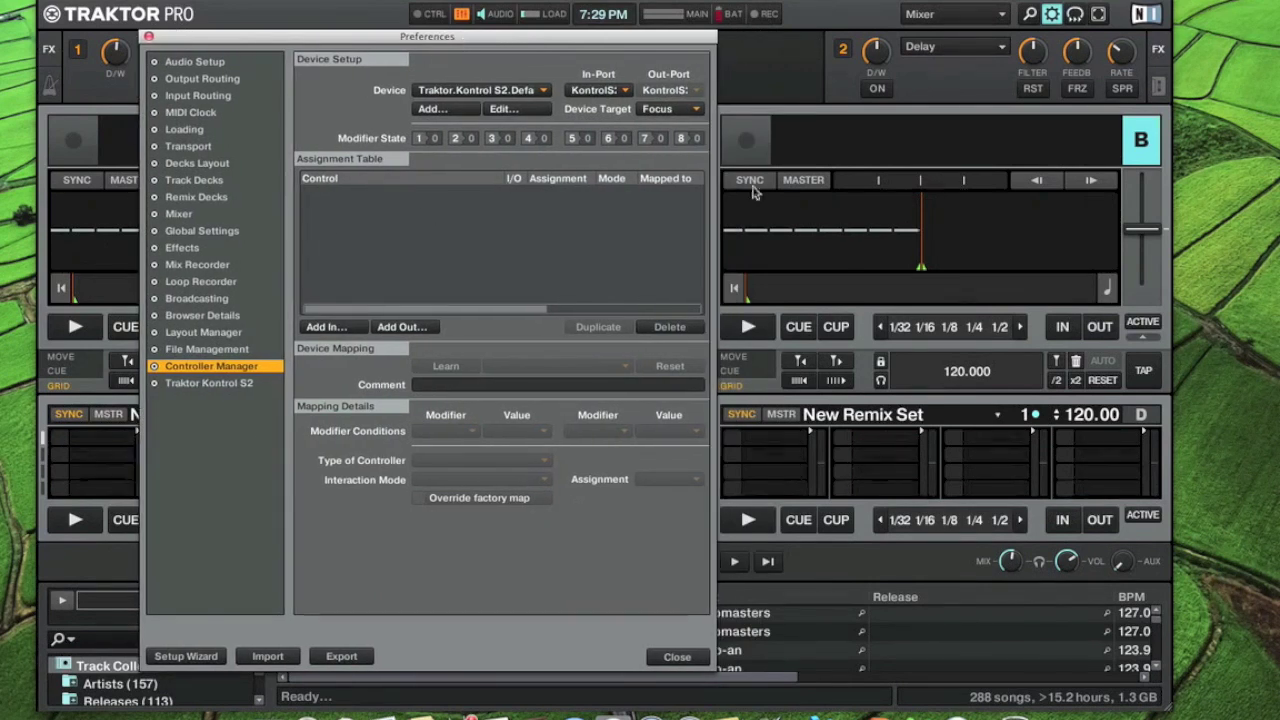
- Add a new device from Traktor > Kontrol S2 > Default in the Controller Manager
{"action": "left_click", "coordinate": [457, 109]}
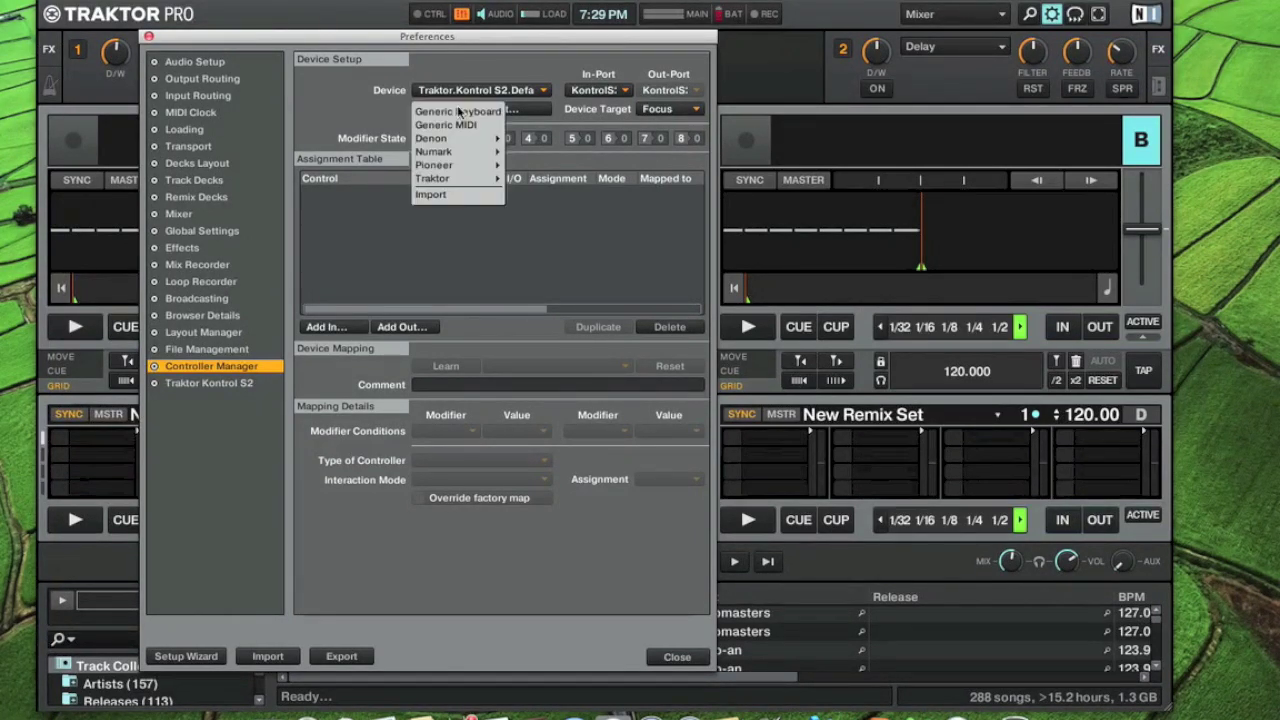
{"action": "mouse_move", "coordinate": [461, 155]}
{"action": "mouse_move", "coordinate": [457, 178]}
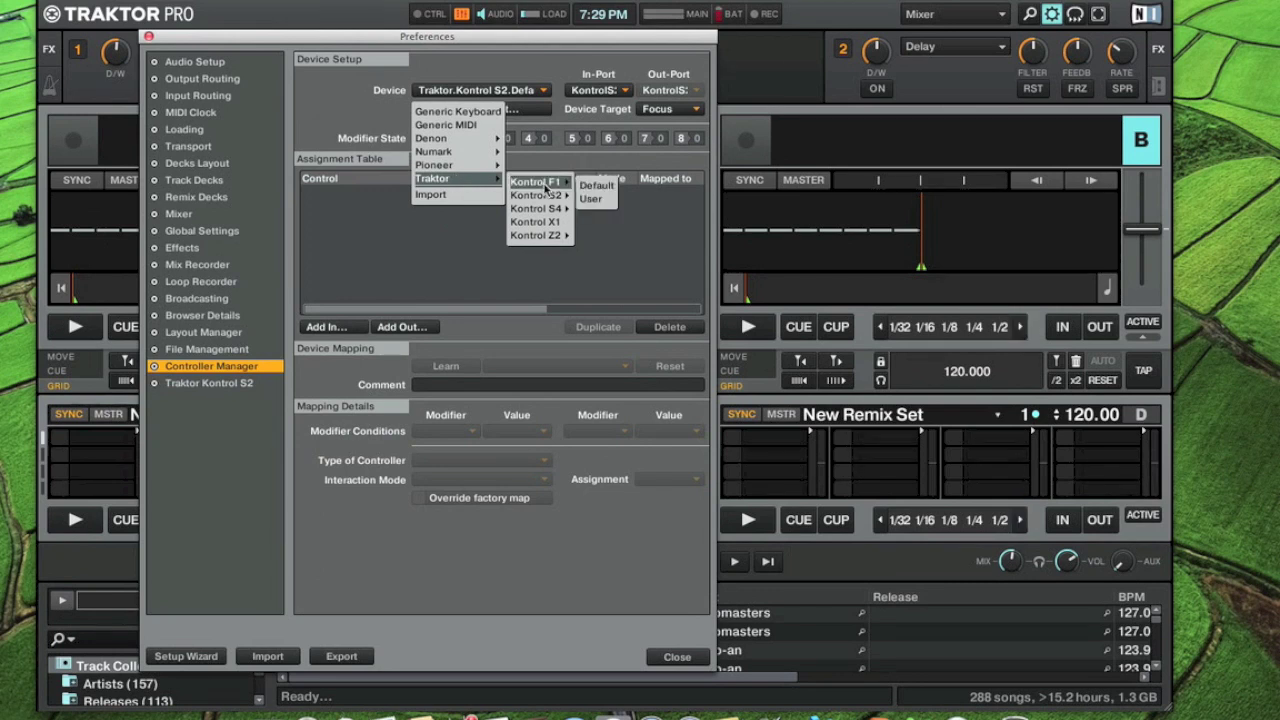
{"action": "mouse_move", "coordinate": [546, 240]}
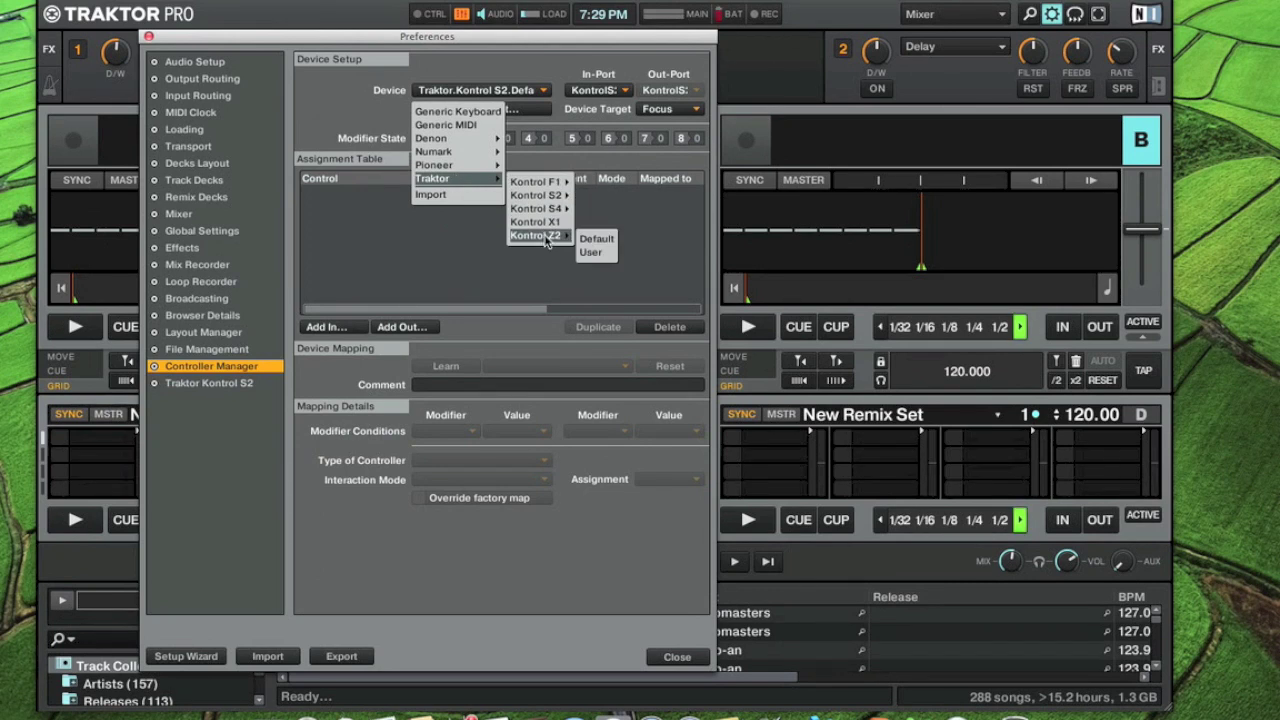
{"action": "mouse_move", "coordinate": [540, 195]}
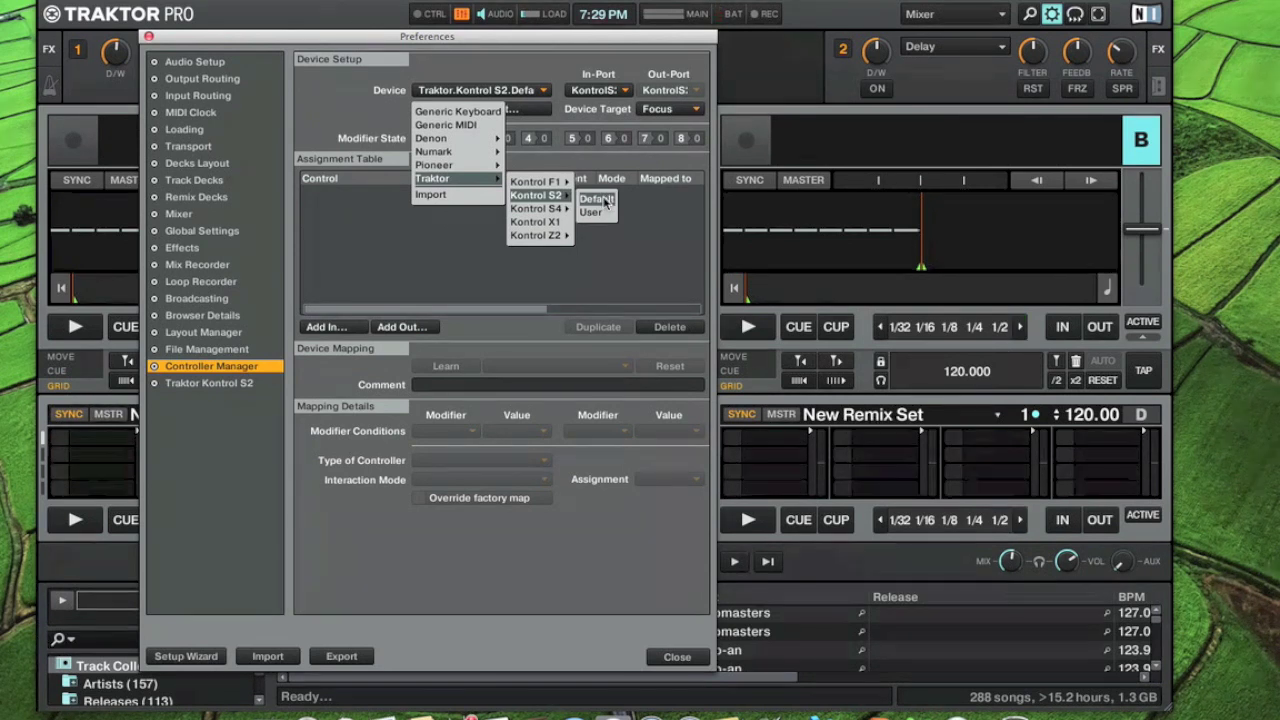
{"action": "left_click", "coordinate": [604, 201]}
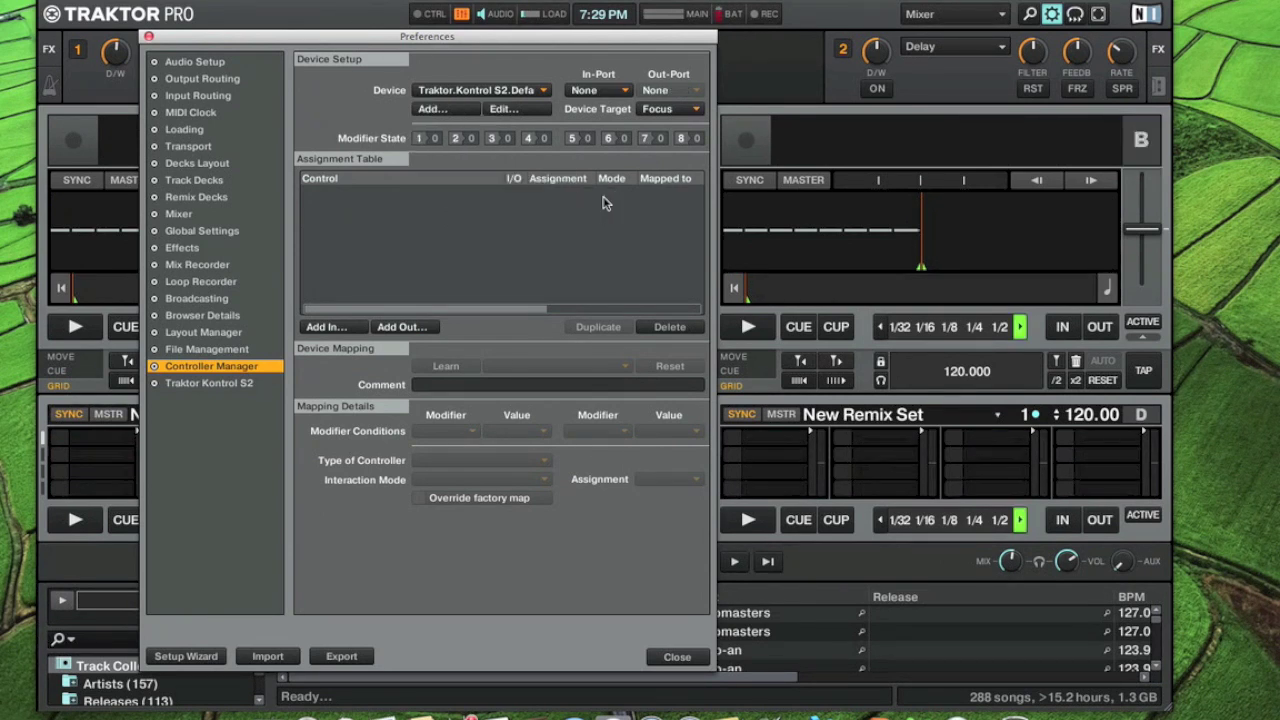
- Set the new device's comment to 'Filter Map'
{"action": "left_click", "coordinate": [505, 112]}
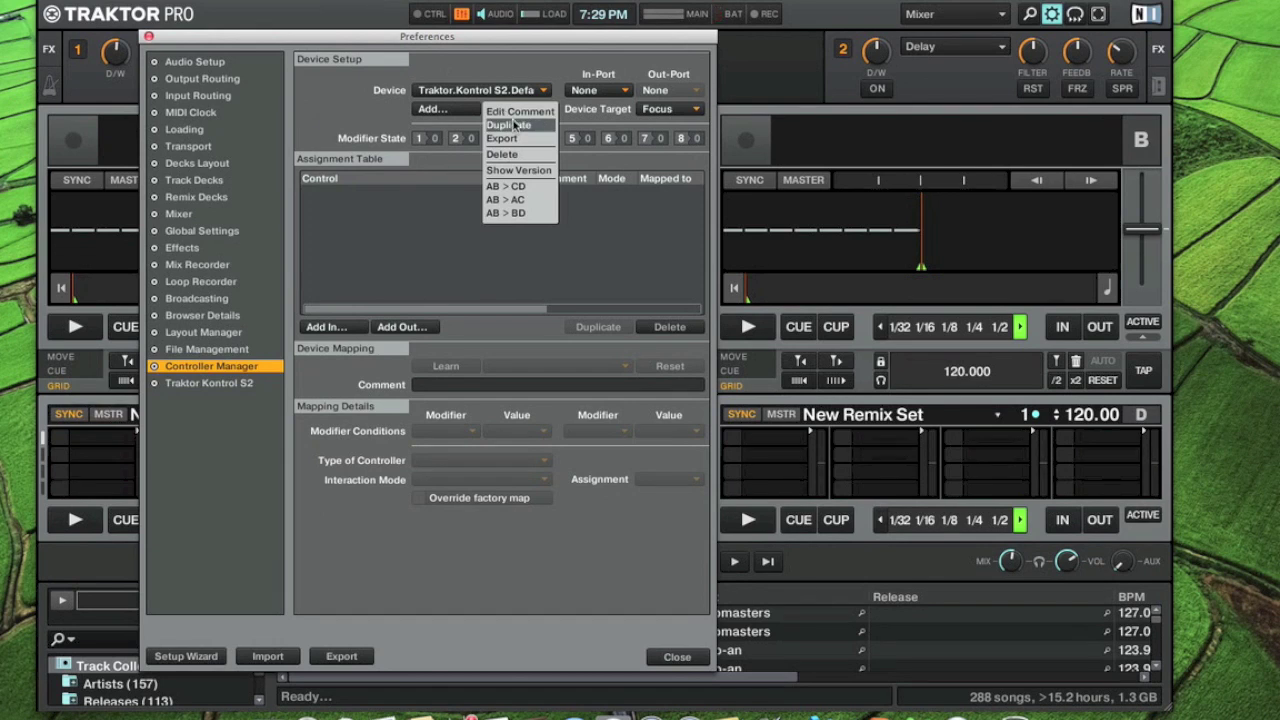
{"action": "left_click", "coordinate": [512, 113]}
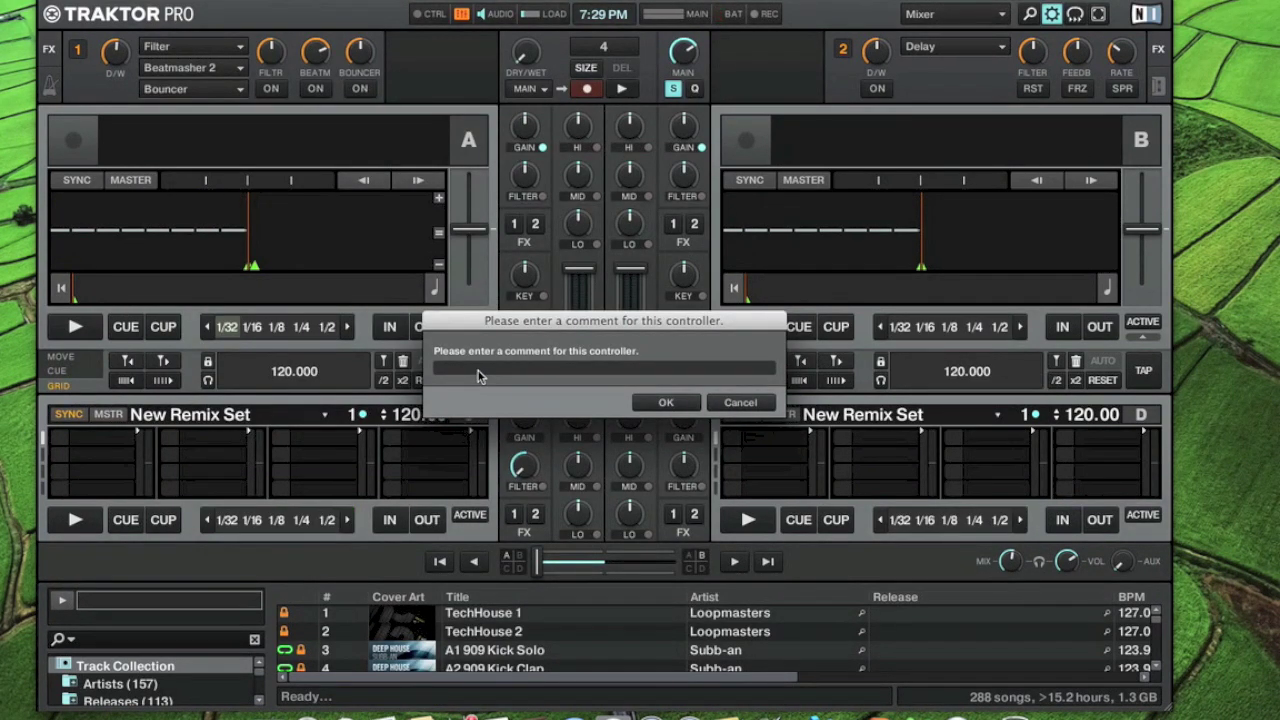
{"action": "type", "text": "Filter"}
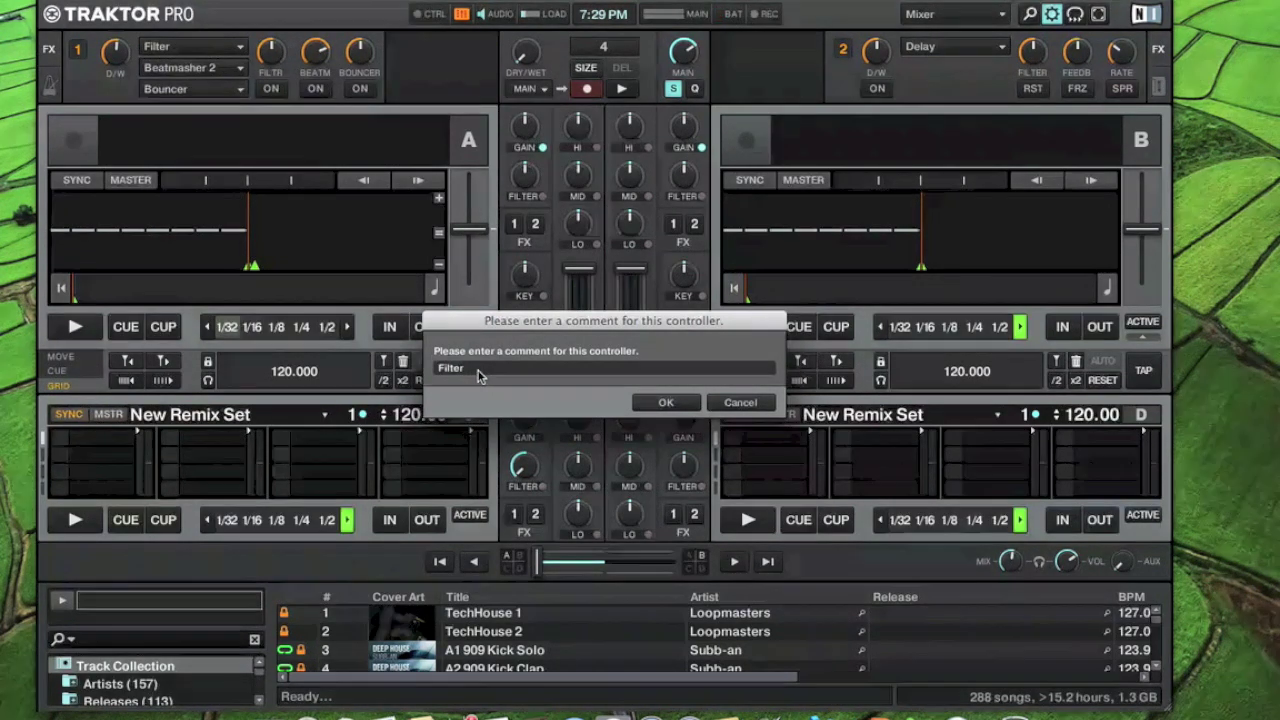
{"action": "type", "text": " Map"}
{"action": "left_click", "coordinate": [665, 402]}
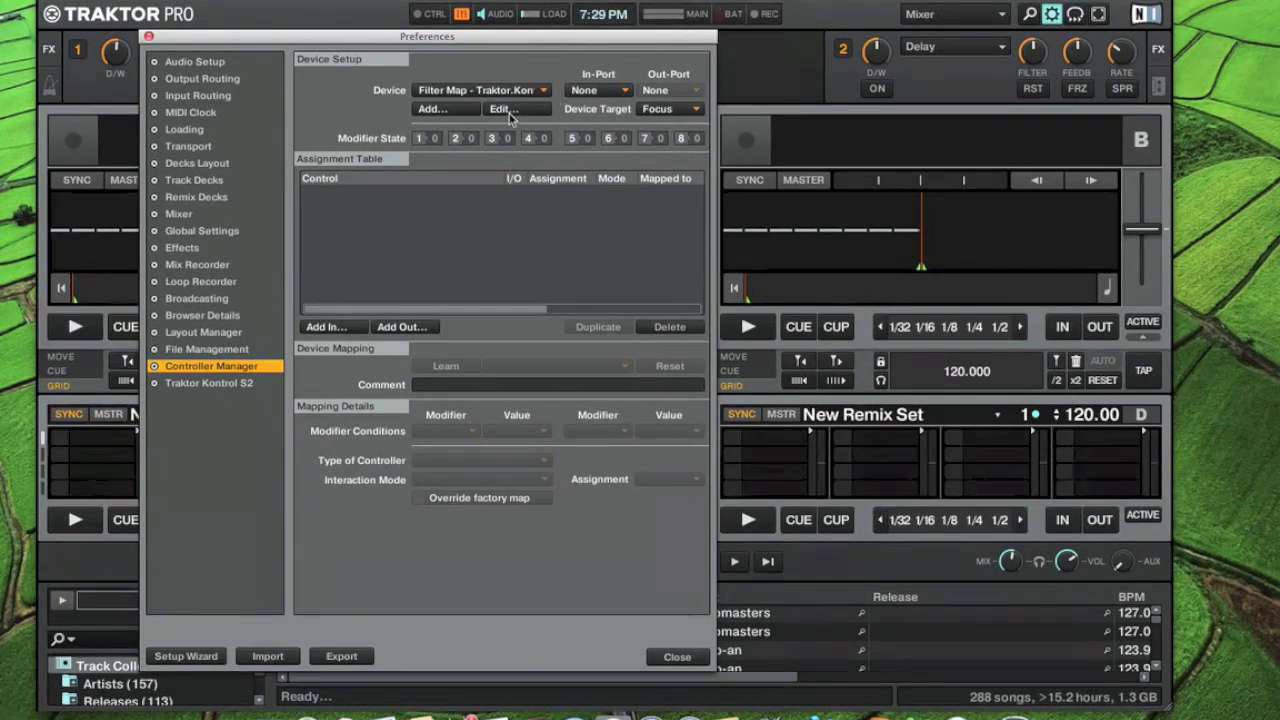
- Add a Mixer > Filter Adjust input control to the Filter Map
{"action": "left_click", "coordinate": [330, 327]}
{"action": "mouse_move", "coordinate": [335, 345]}
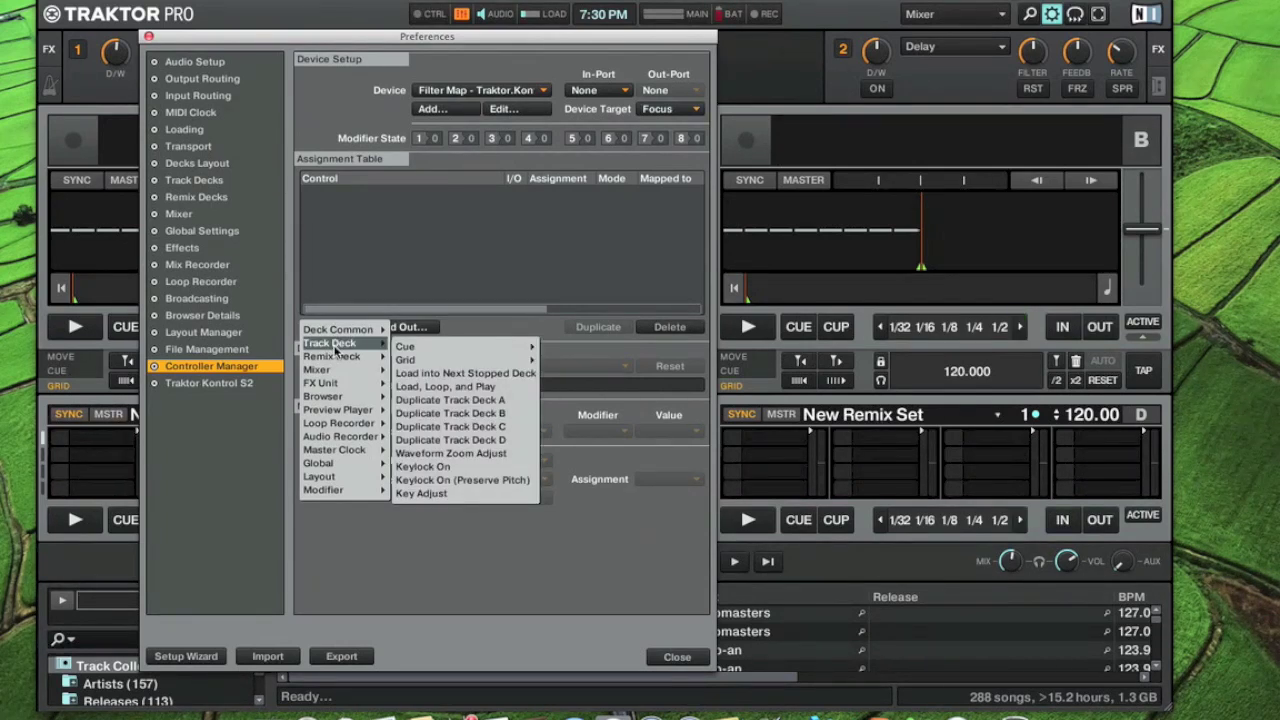
{"action": "mouse_move", "coordinate": [335, 373]}
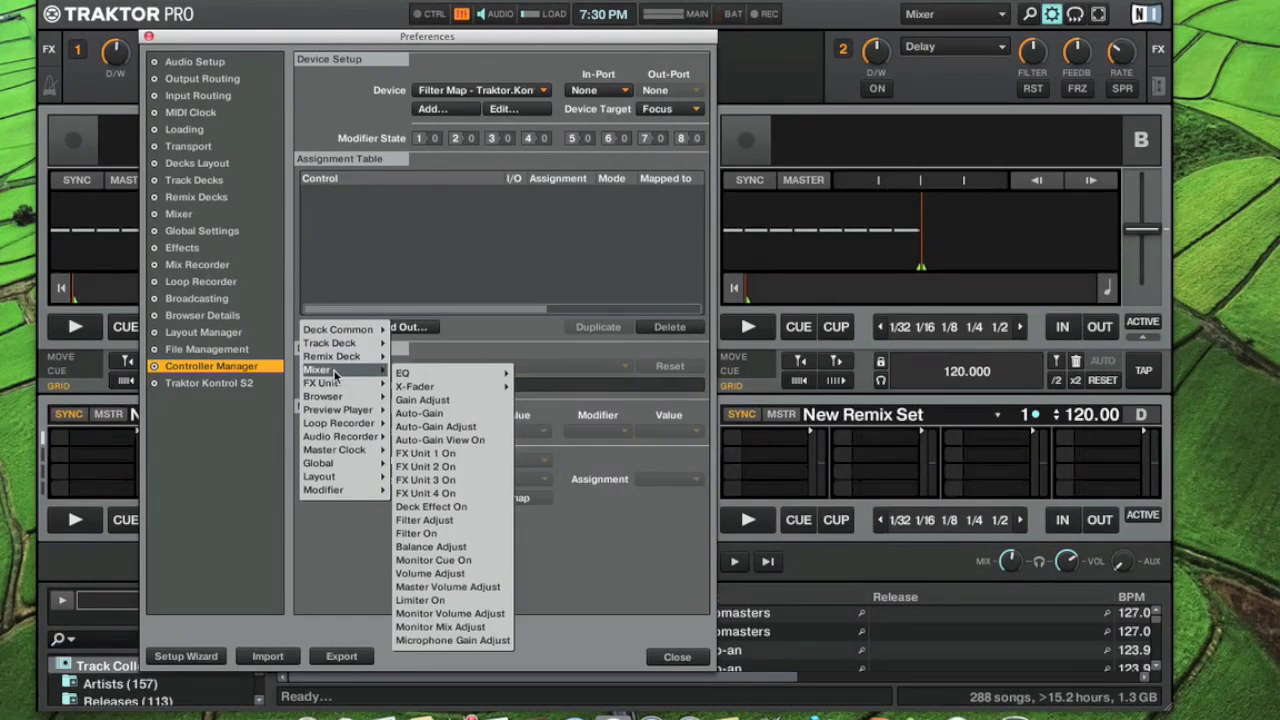
{"action": "left_click", "coordinate": [444, 521]}
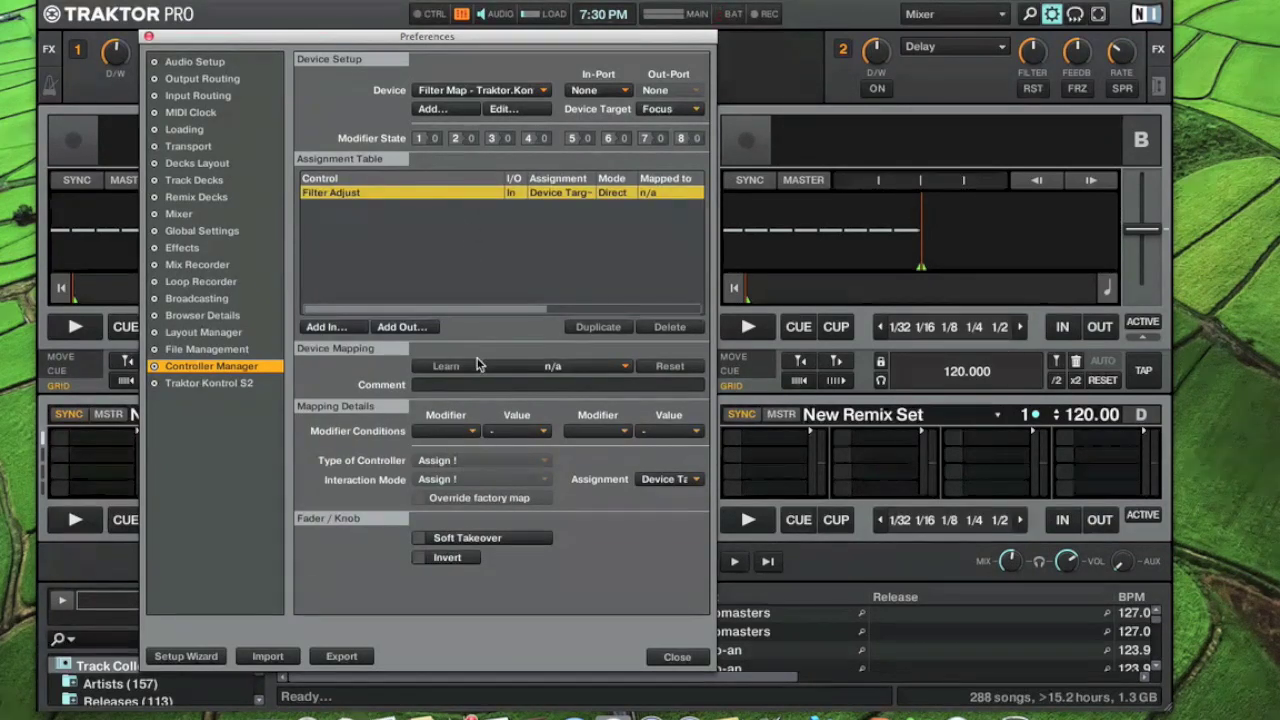
- Map Filter Adjust to Left.FX.Knob 1 and assign it to Deck A
{"action": "left_click", "coordinate": [531, 370]}
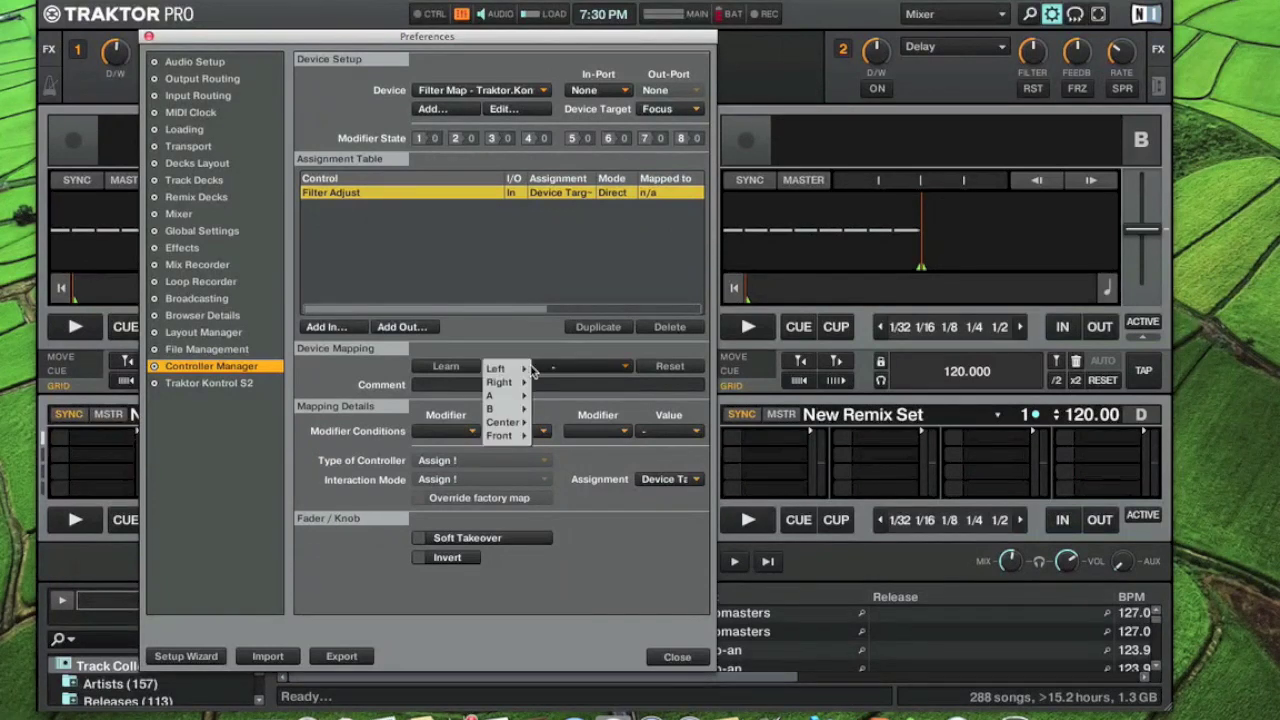
{"action": "mouse_move", "coordinate": [528, 370]}
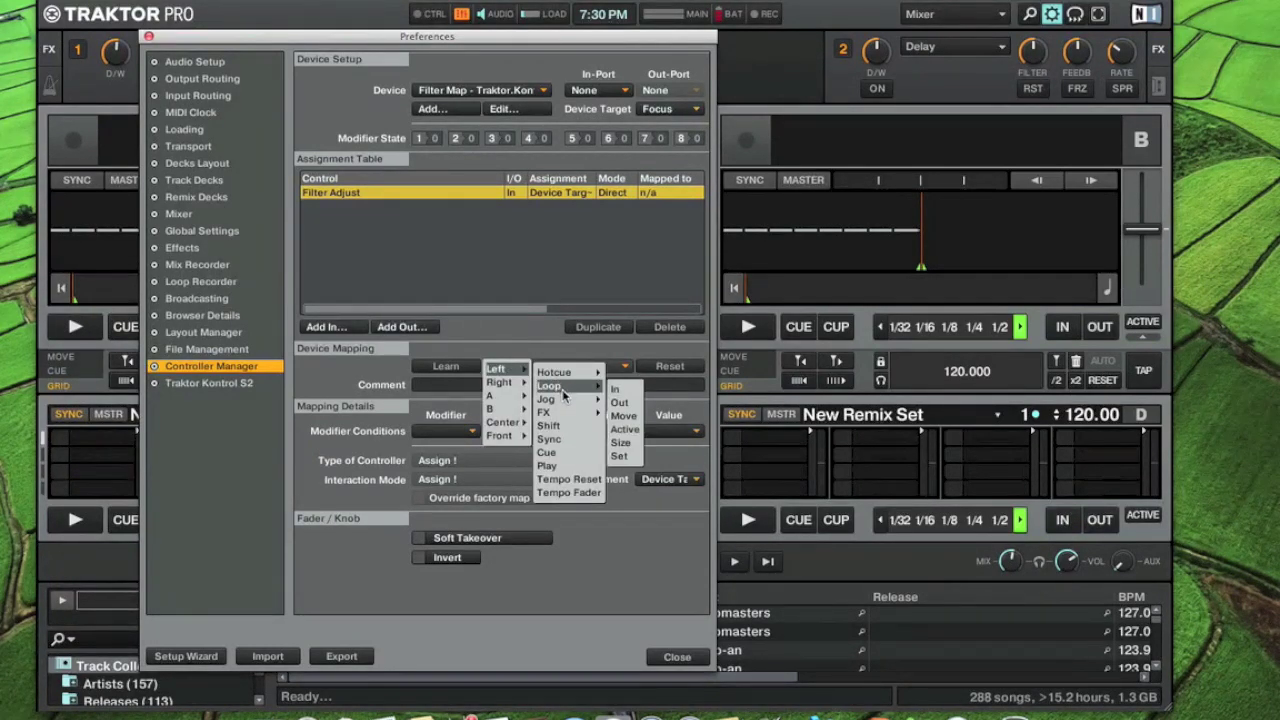
{"action": "mouse_move", "coordinate": [548, 412]}
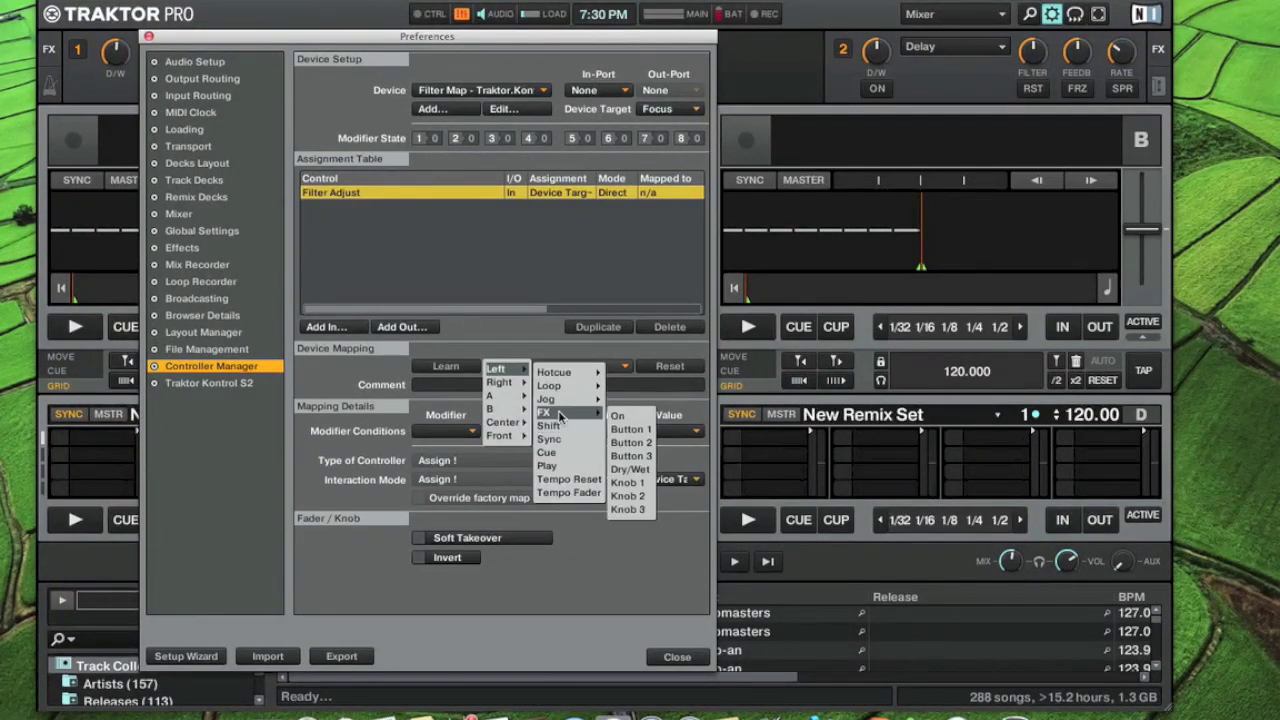
{"action": "left_click", "coordinate": [627, 483]}
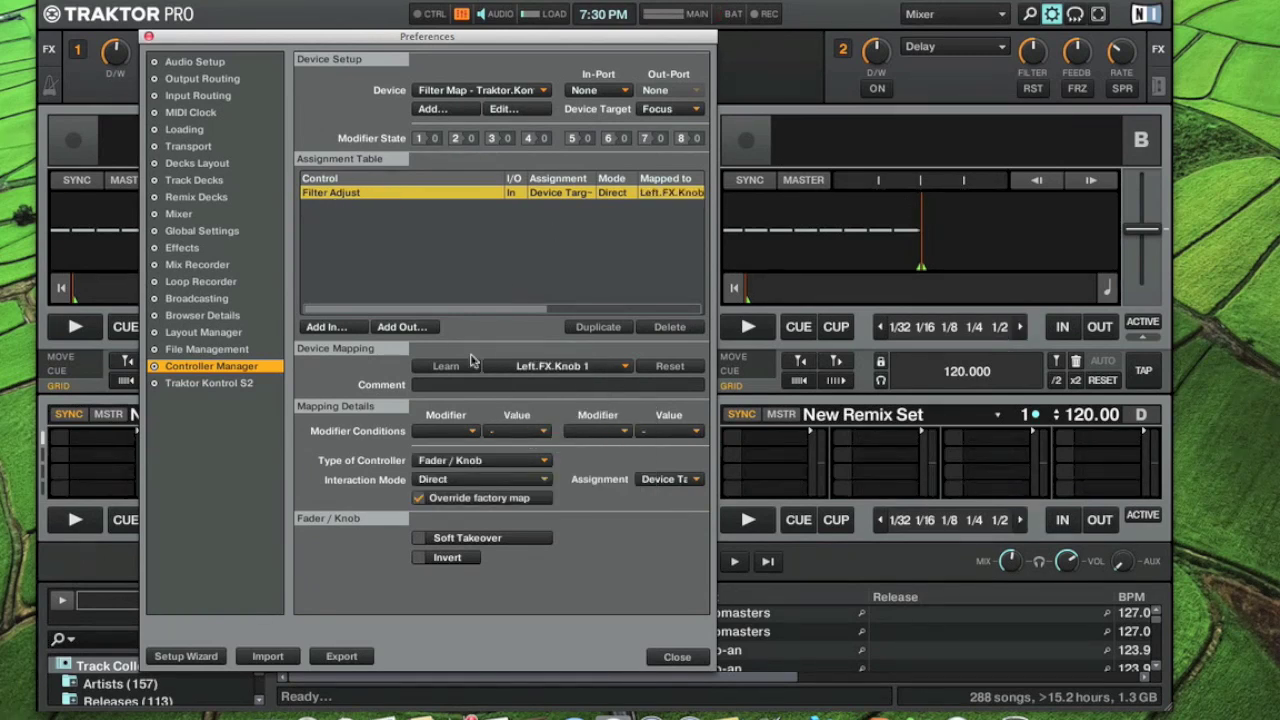
{"action": "left_click", "coordinate": [640, 482]}
{"action": "left_click", "coordinate": [656, 497]}
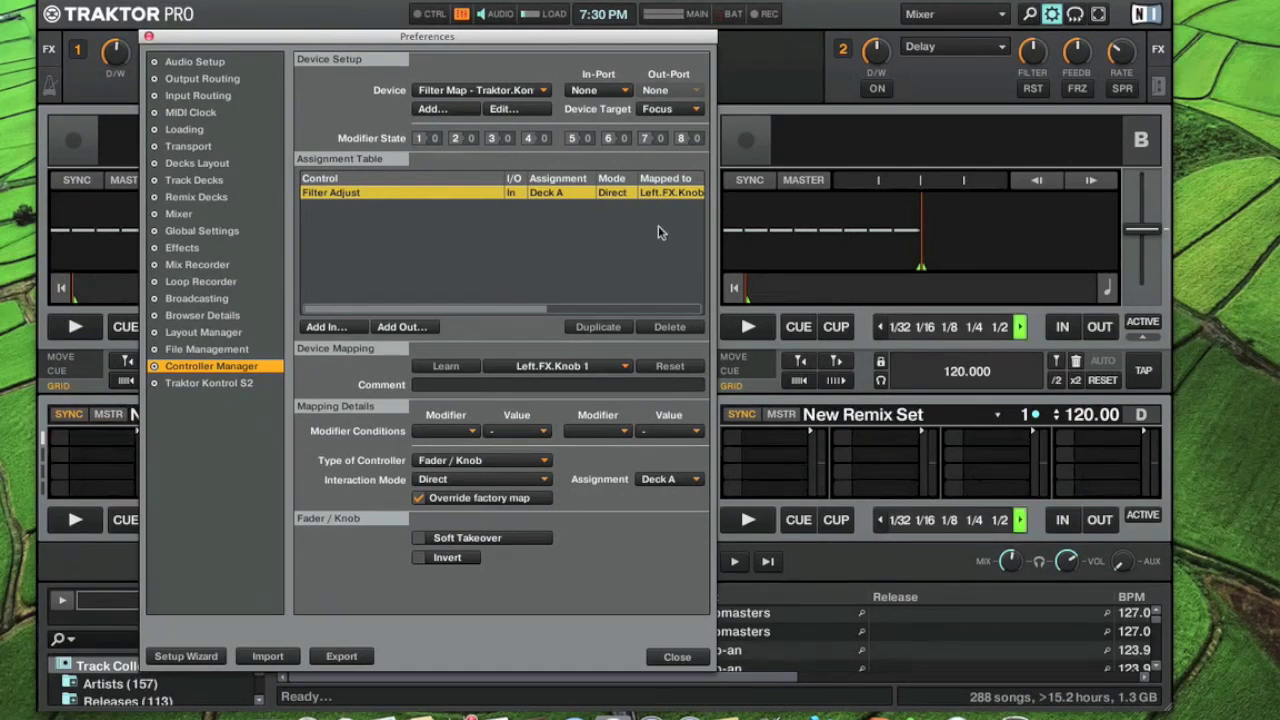
- Add a Mixer > Filter On input control to the Filter Map
{"action": "left_click", "coordinate": [346, 335]}
{"action": "mouse_move", "coordinate": [330, 370]}
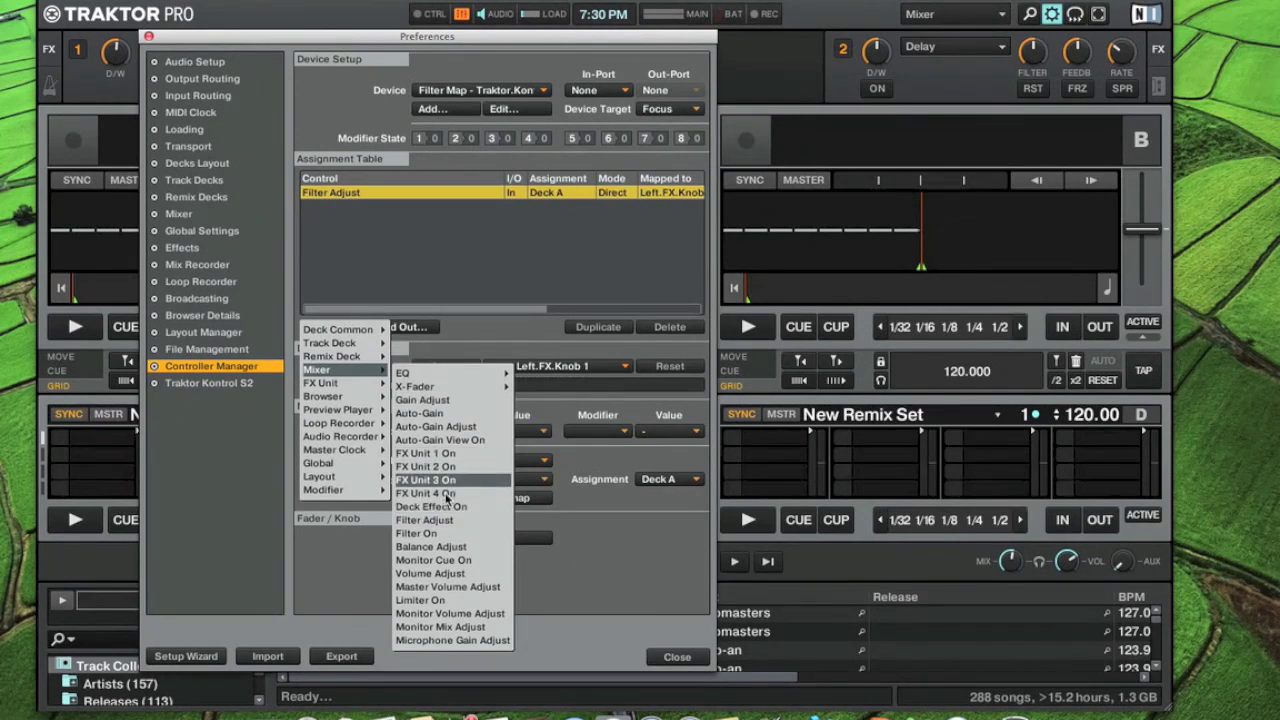
{"action": "left_click", "coordinate": [441, 535]}
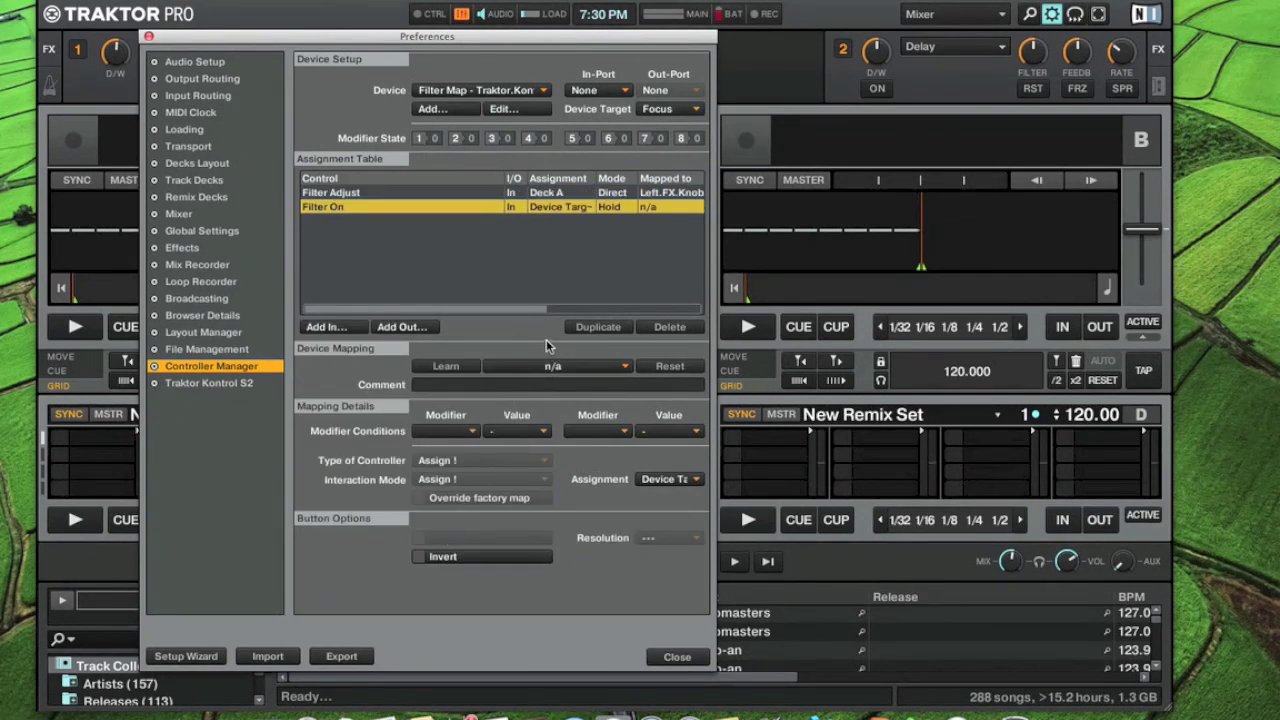
- Map Filter On to Left.FX.Button 1 in Hold mode and assign it to Deck A
{"action": "left_click", "coordinate": [549, 370]}
{"action": "mouse_move", "coordinate": [510, 369]}
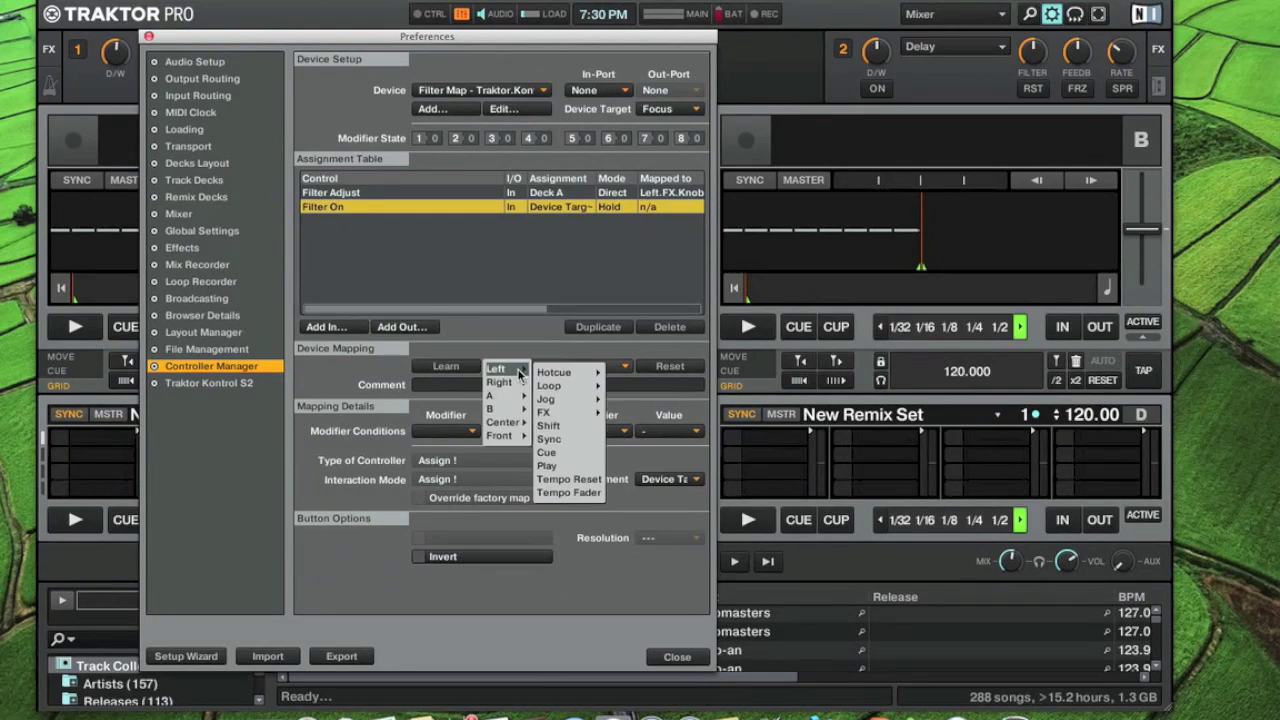
{"action": "mouse_move", "coordinate": [555, 414]}
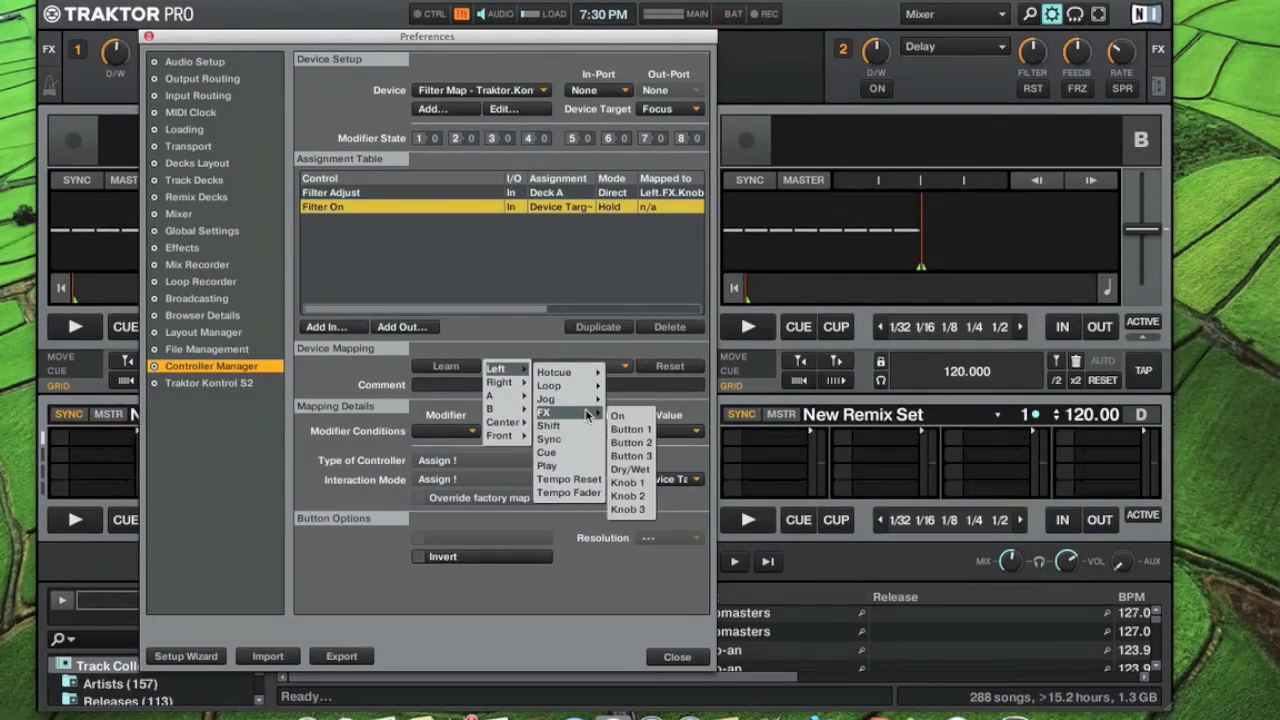
{"action": "left_click", "coordinate": [630, 429]}
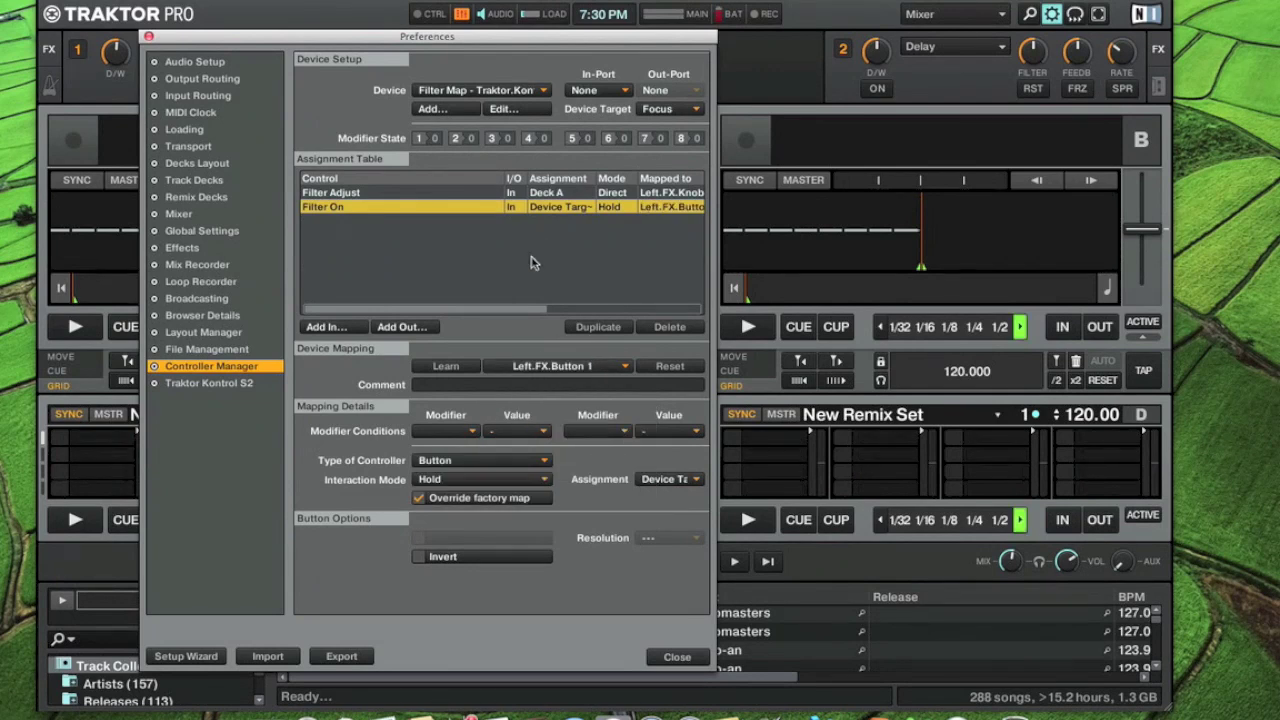
{"action": "left_click", "coordinate": [645, 480]}
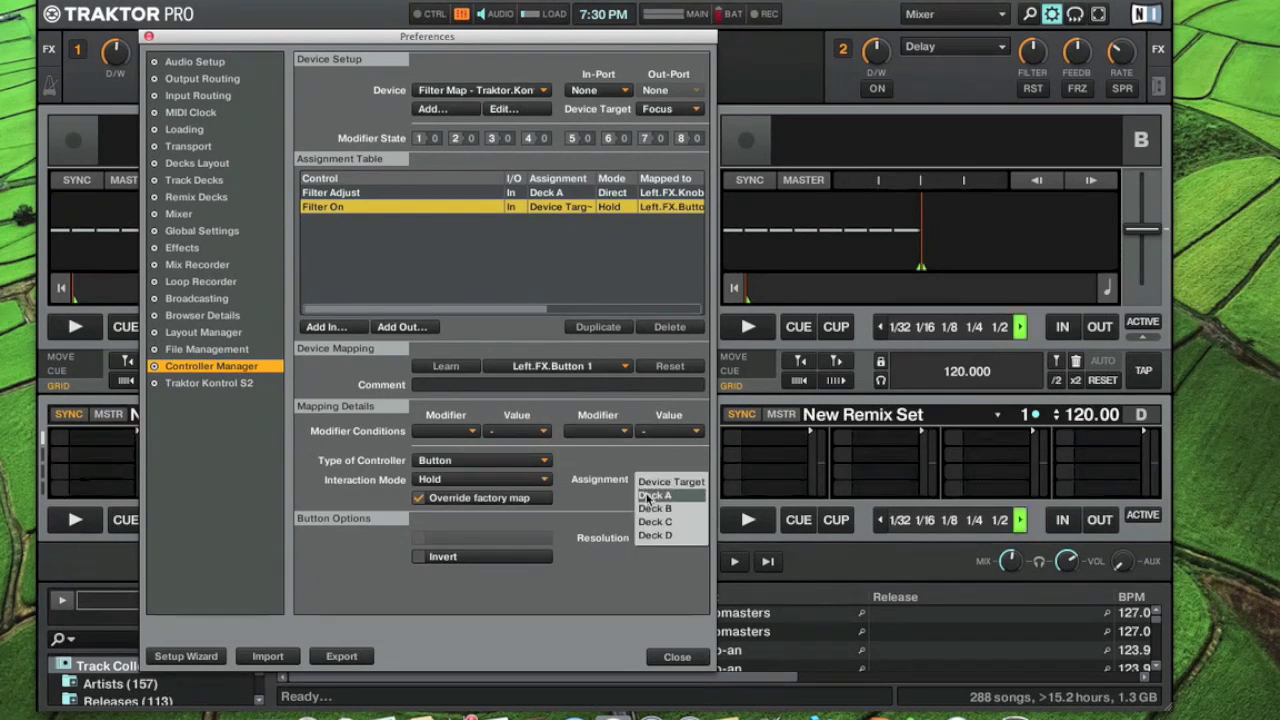
{"action": "left_click", "coordinate": [646, 496]}
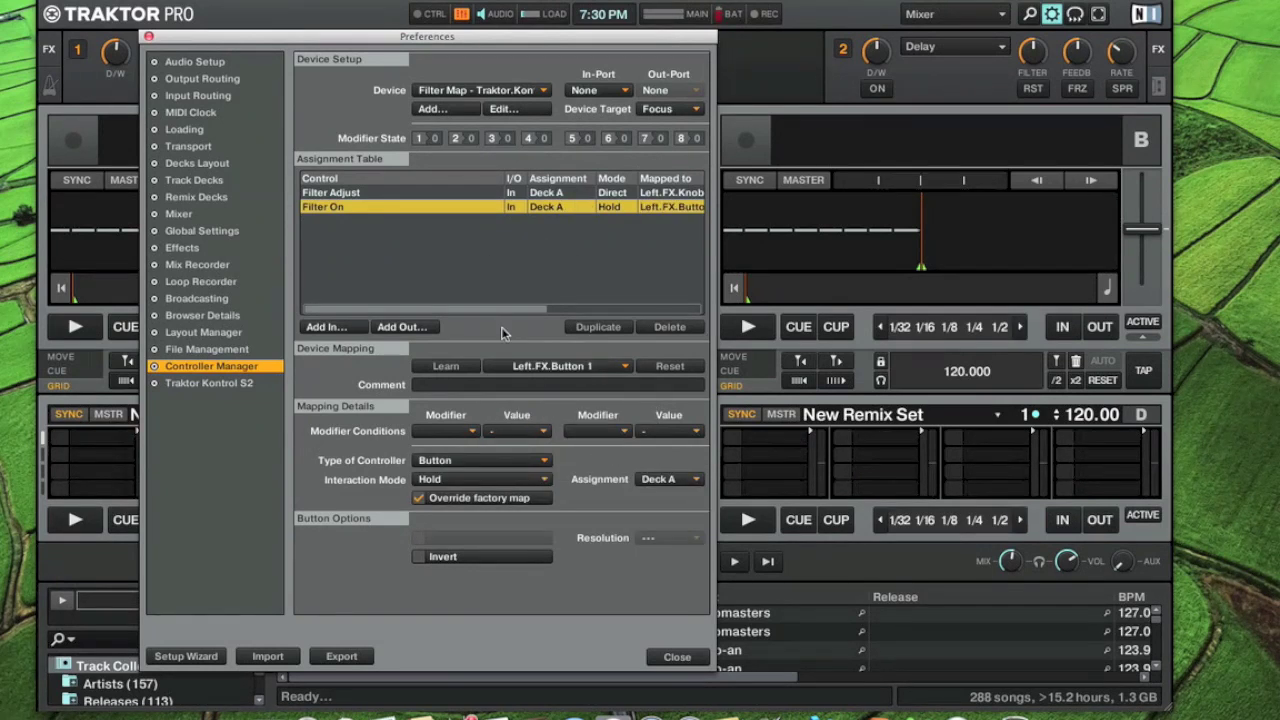
- Set the Filter Map's In-Port to Kontrol S2 and close the Preferences window
{"action": "left_click", "coordinate": [603, 91]}
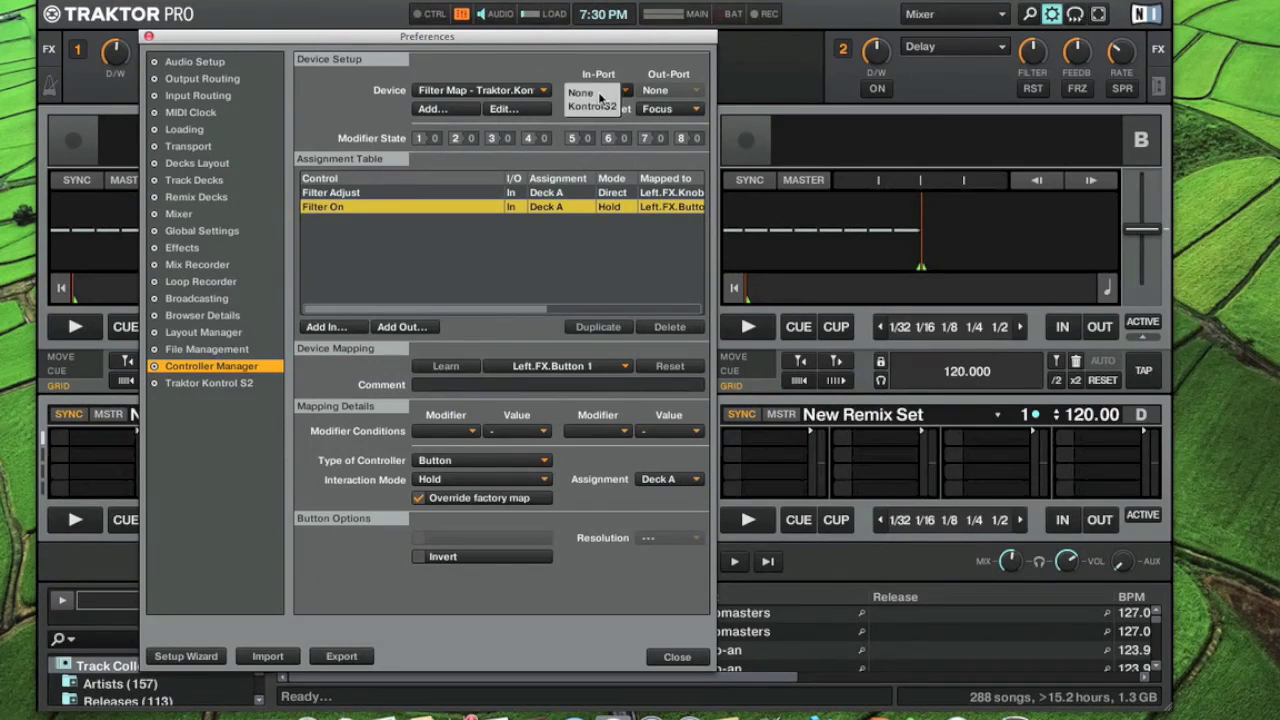
{"action": "left_click", "coordinate": [592, 107]}
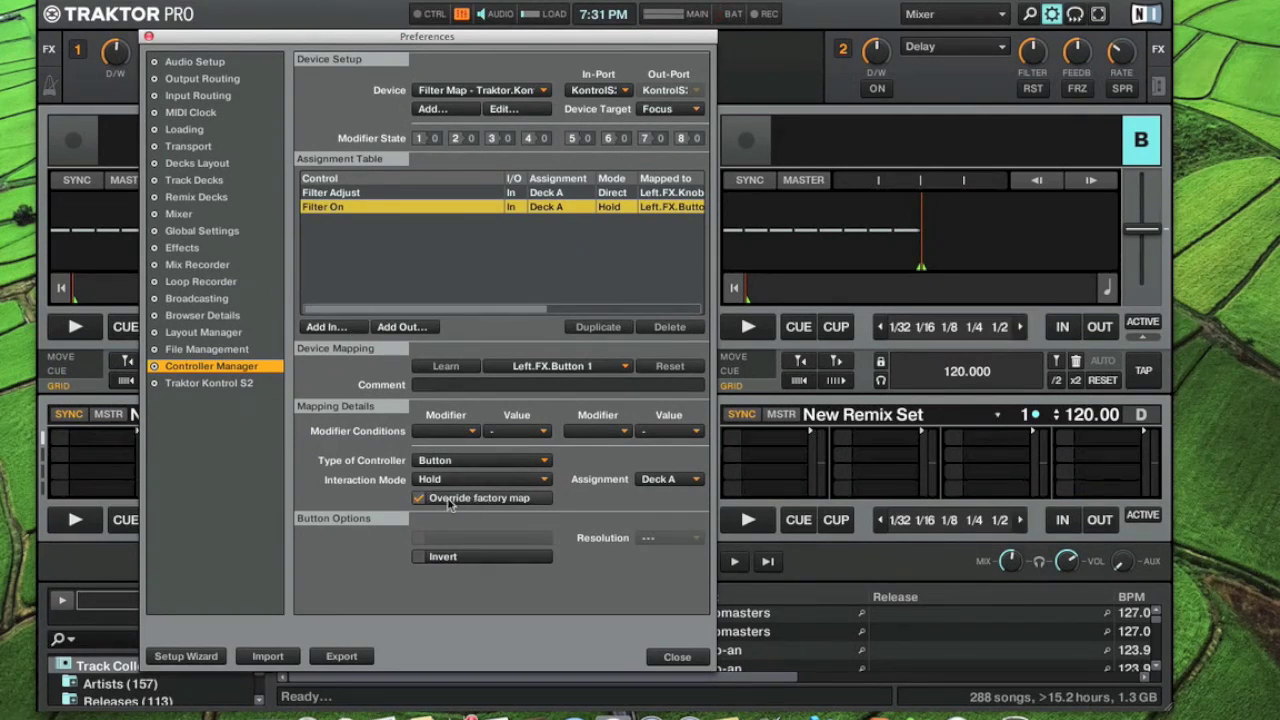
{"action": "left_click", "coordinate": [149, 37]}
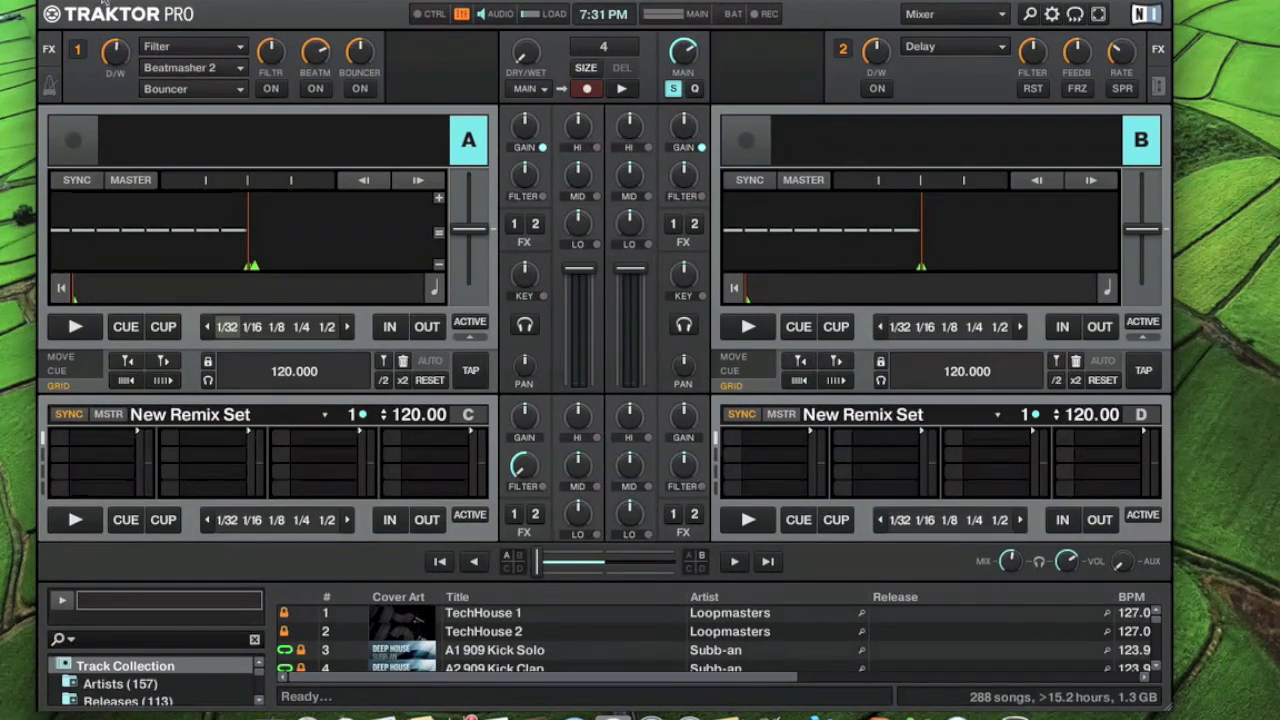
- Browse the Controller Manager Device list, keep Traktor.Kontrol S2.Default selected, and close Preferences
{"action": "left_click", "coordinate": [57, 17]}
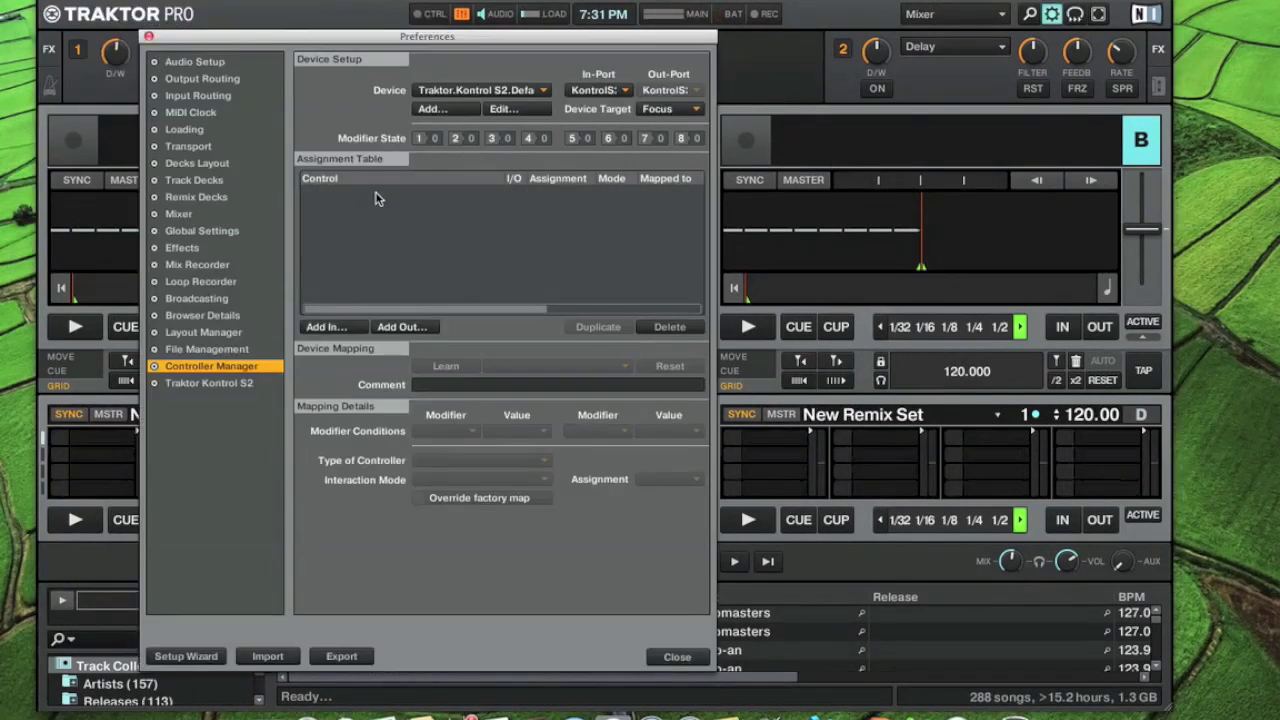
{"action": "left_click", "coordinate": [507, 93]}
{"action": "left_click", "coordinate": [509, 110]}
{"action": "left_click", "coordinate": [524, 93]}
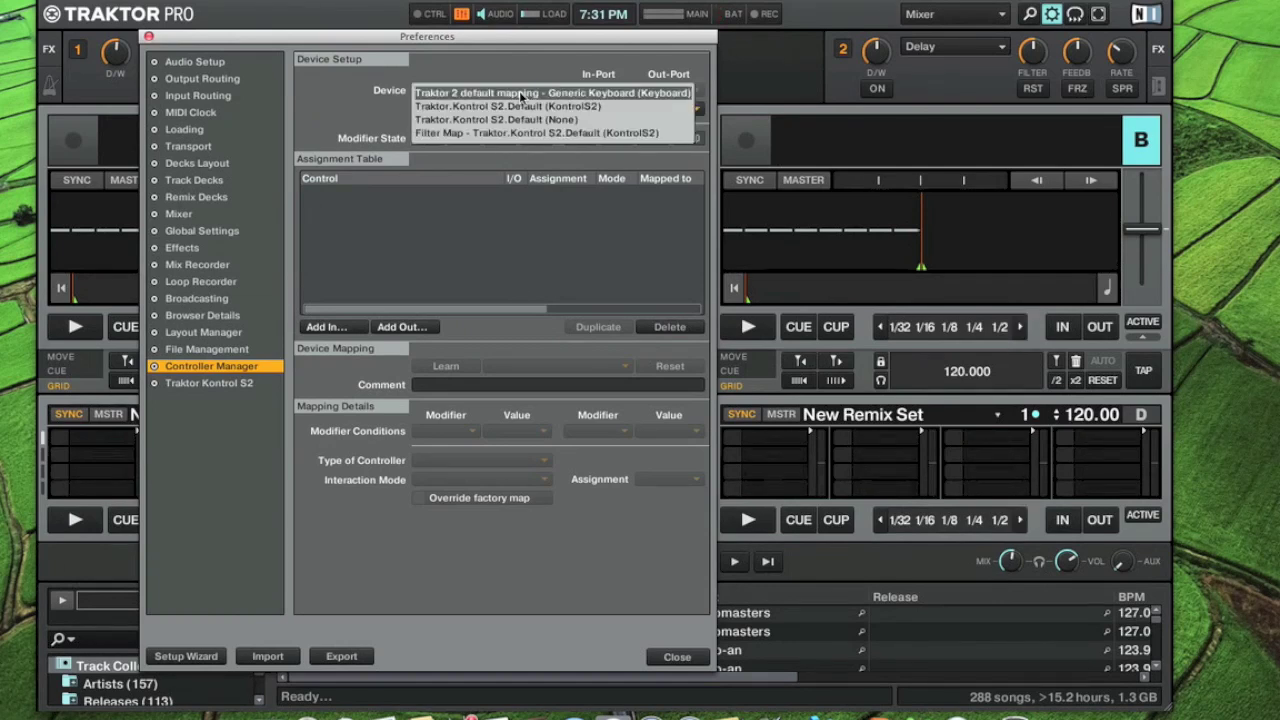
{"action": "left_click", "coordinate": [147, 38]}
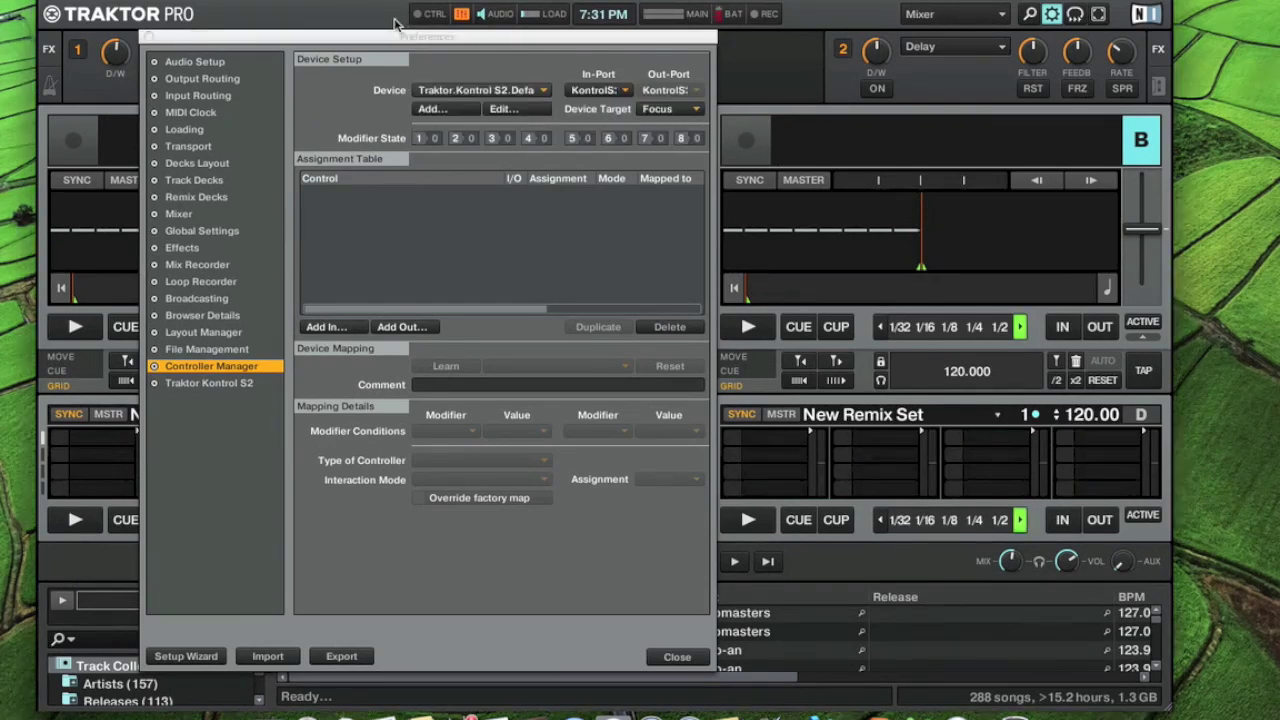
{"action": "left_click", "coordinate": [147, 38]}
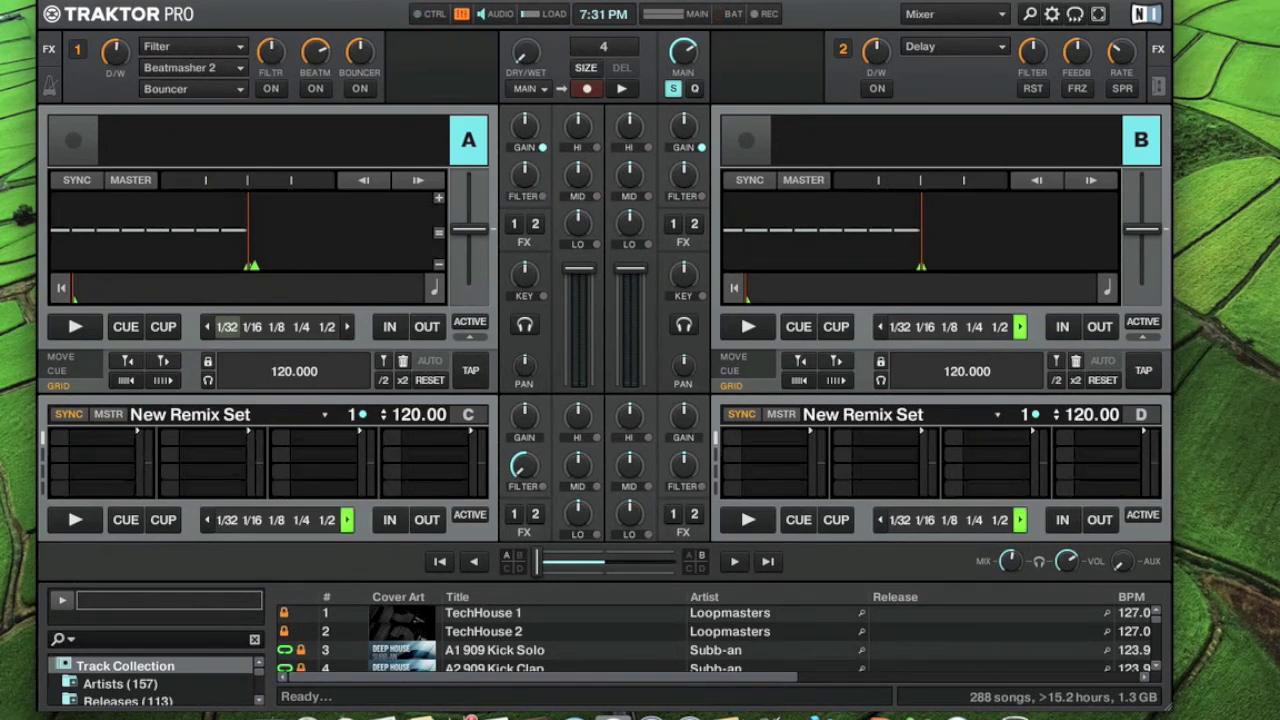
- Set the Traktor.Kontrol S2.Default mapping's In-Port to None, then select Filter Map as the device
{"action": "left_click", "coordinate": [105, 17]}
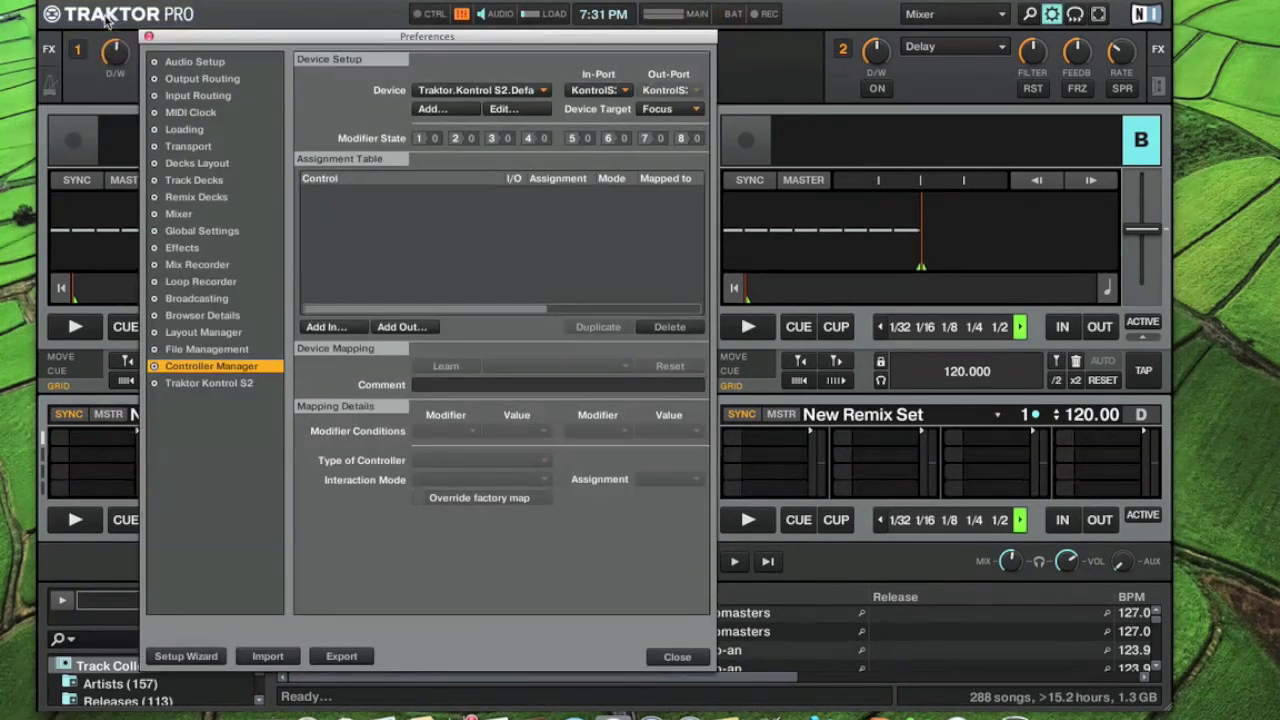
{"action": "left_click", "coordinate": [506, 92]}
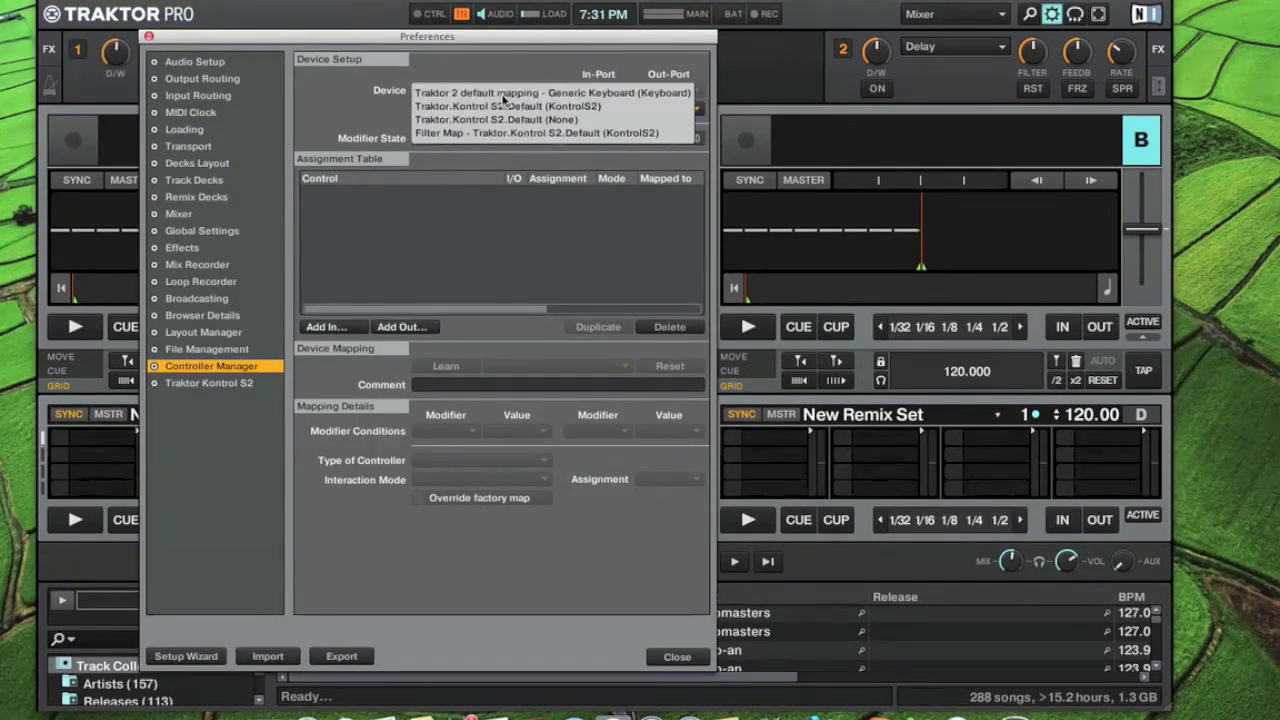
{"action": "left_click", "coordinate": [528, 97]}
{"action": "left_click", "coordinate": [598, 90]}
{"action": "left_click", "coordinate": [590, 90]}
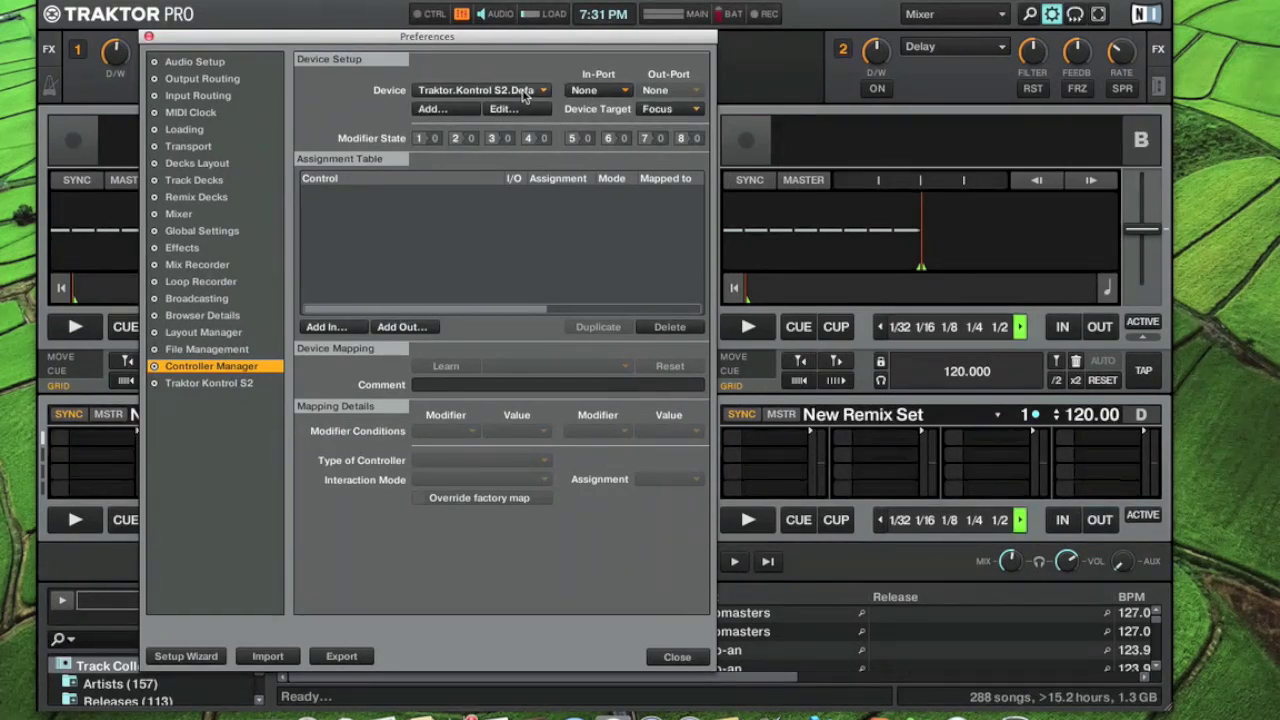
{"action": "left_click", "coordinate": [475, 90]}
{"action": "left_click", "coordinate": [440, 132]}
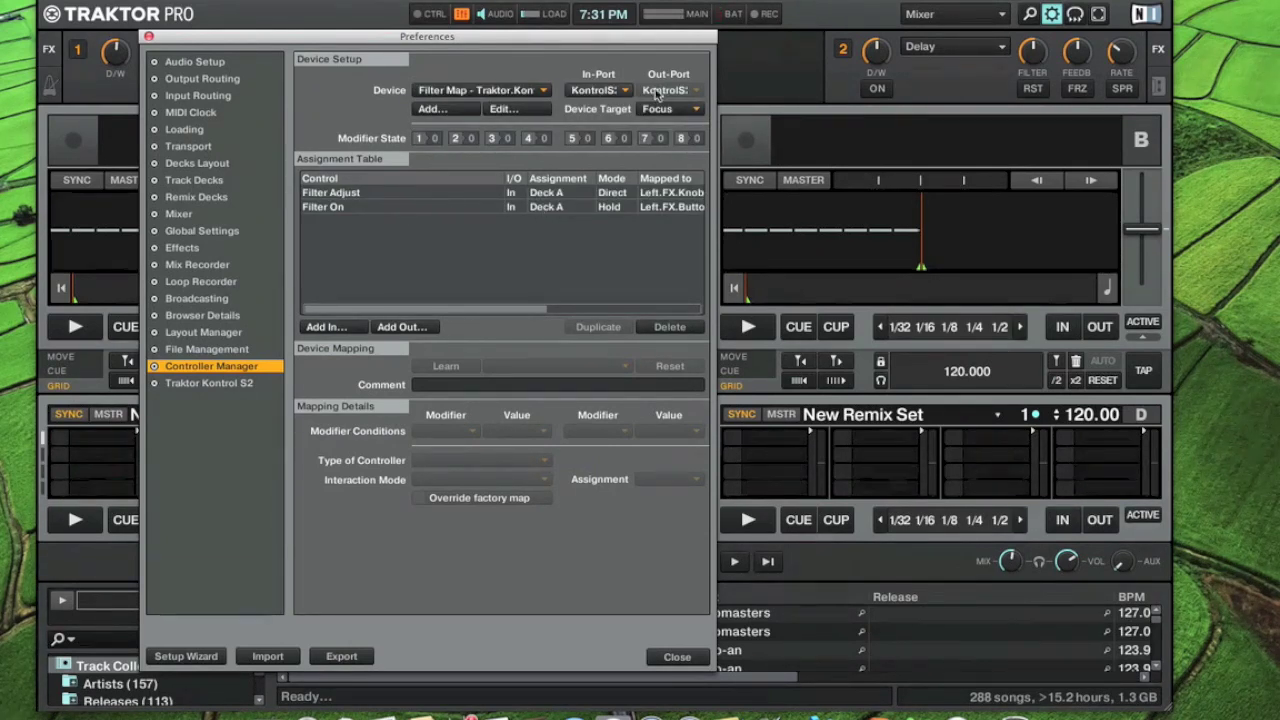
- Close Preferences, keep Filter in Deck A's first FX slot, and head toward Quit Traktor
{"action": "left_click", "coordinate": [149, 37]}
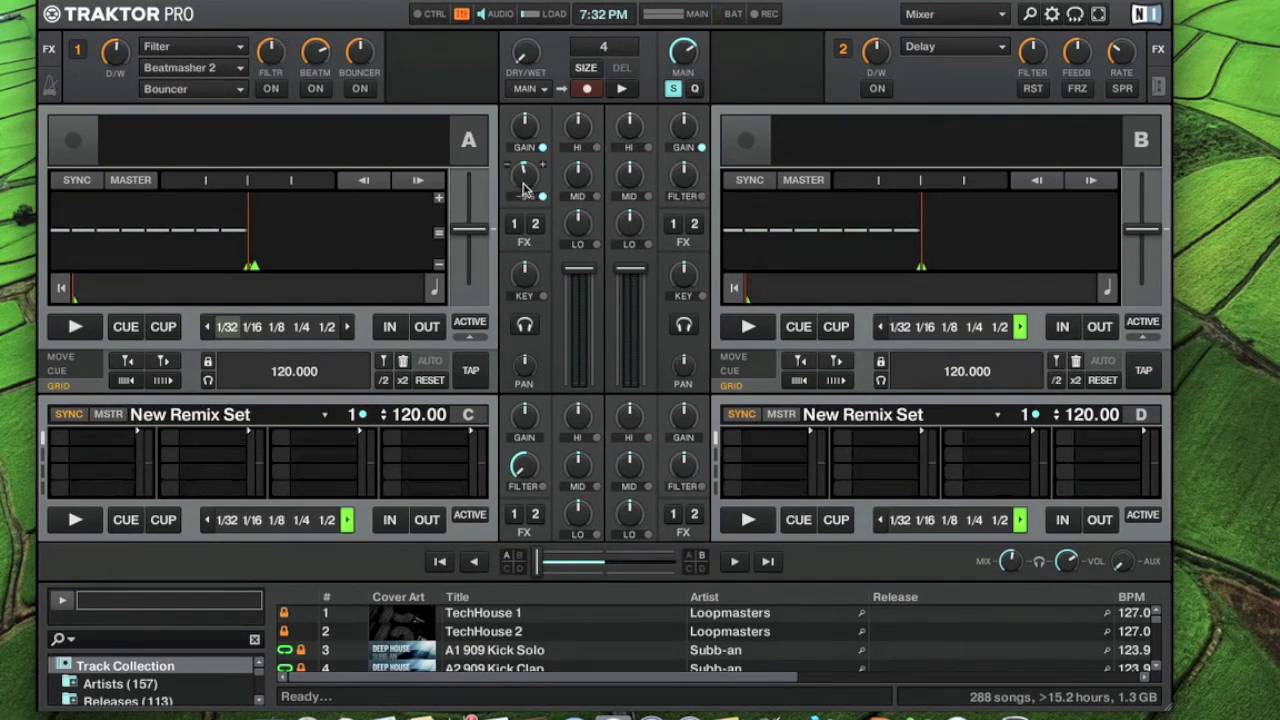
{"action": "left_click", "coordinate": [190, 47]}
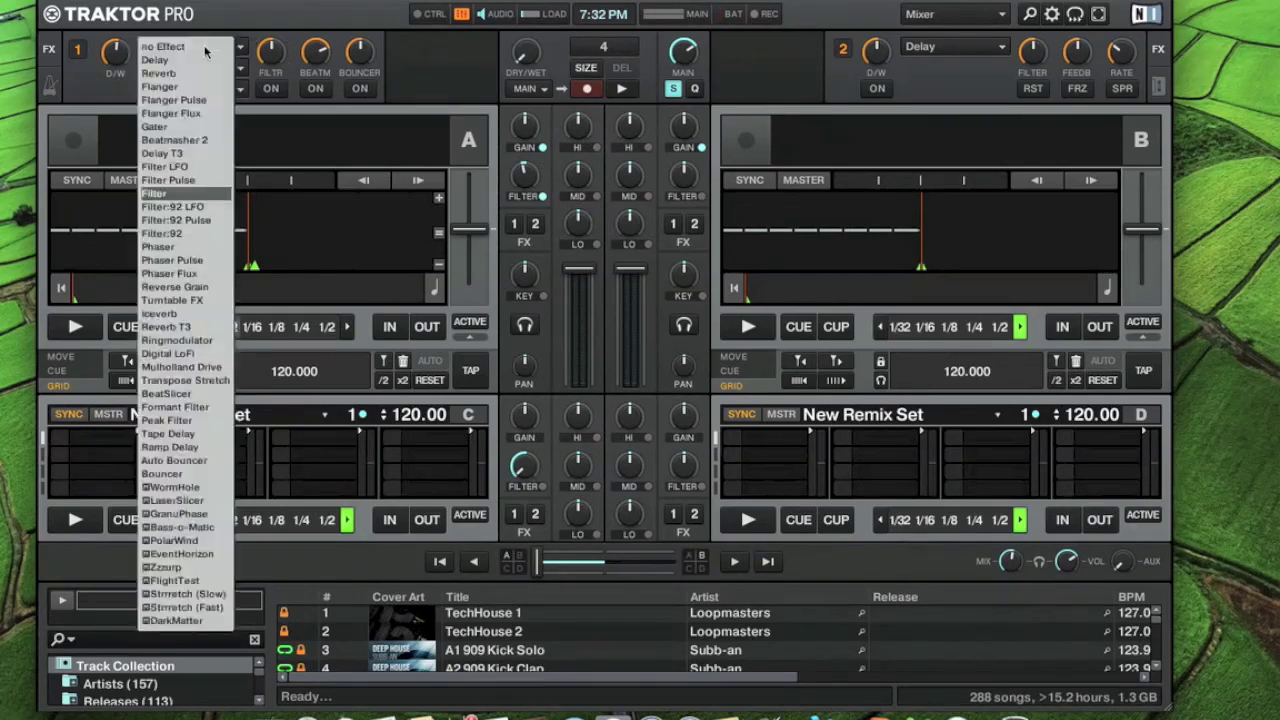
{"action": "left_click", "coordinate": [218, 52]}
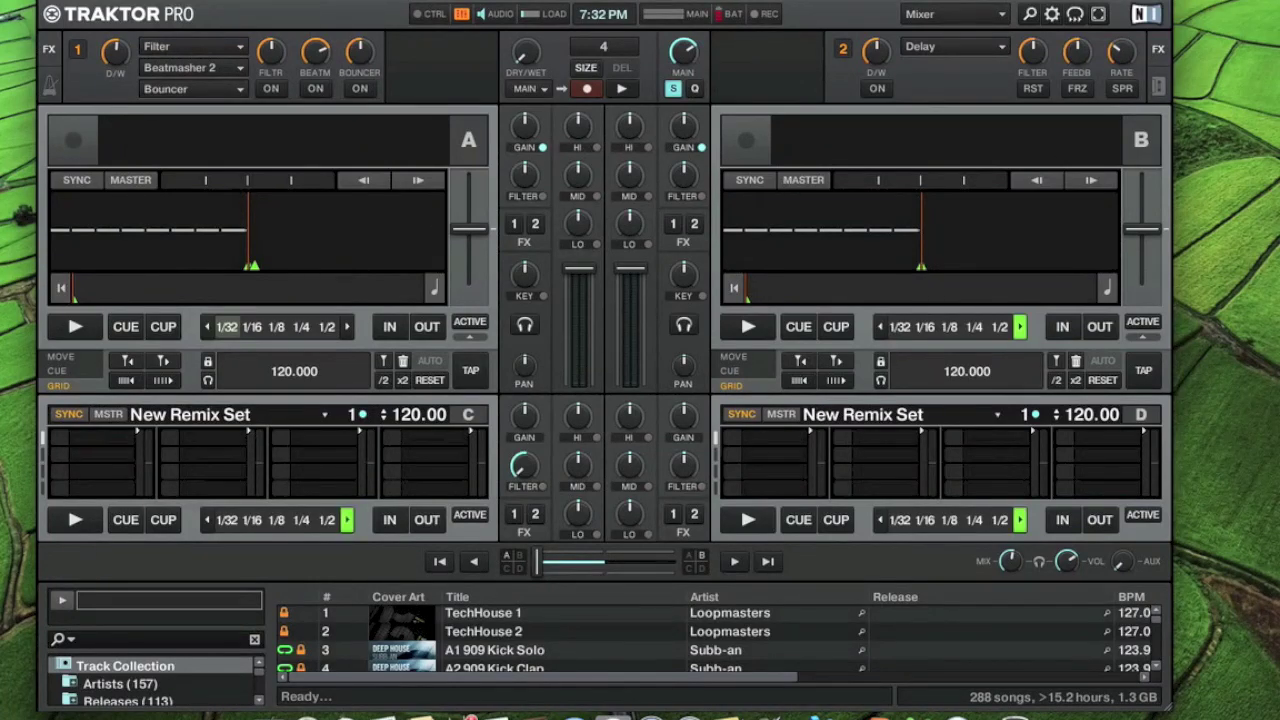
{"action": "left_click", "coordinate": [70, 2]}
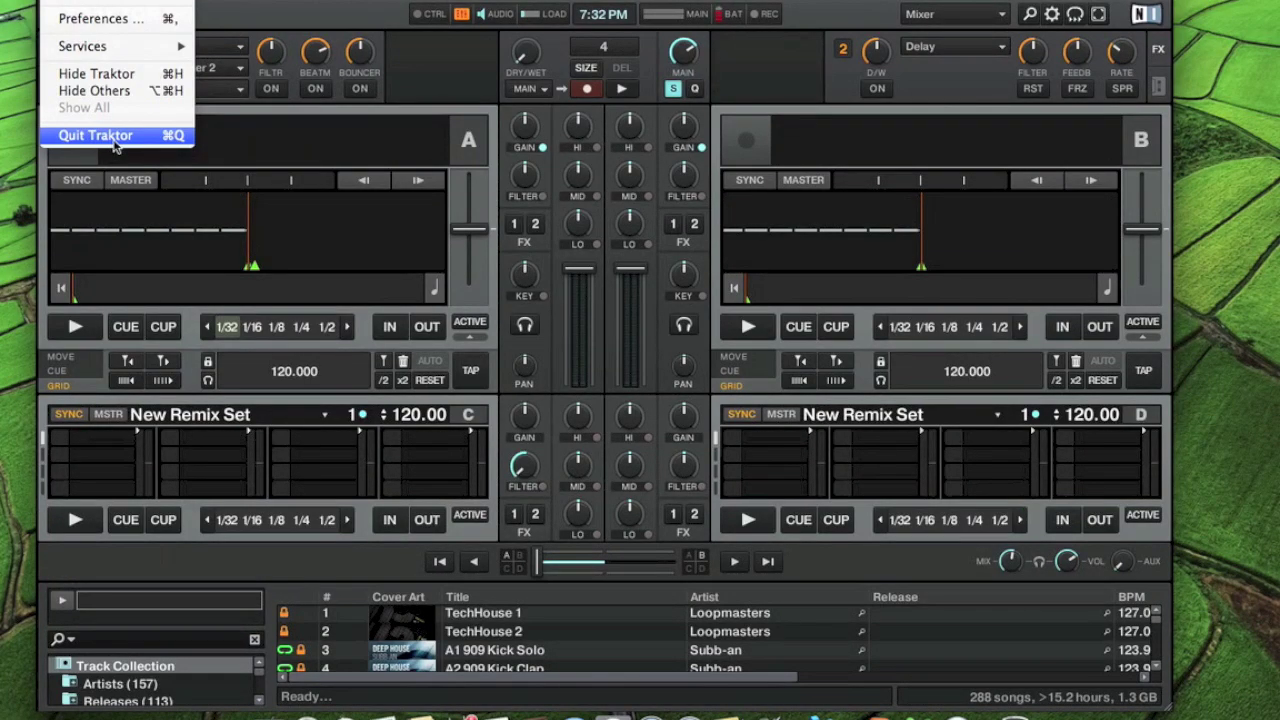